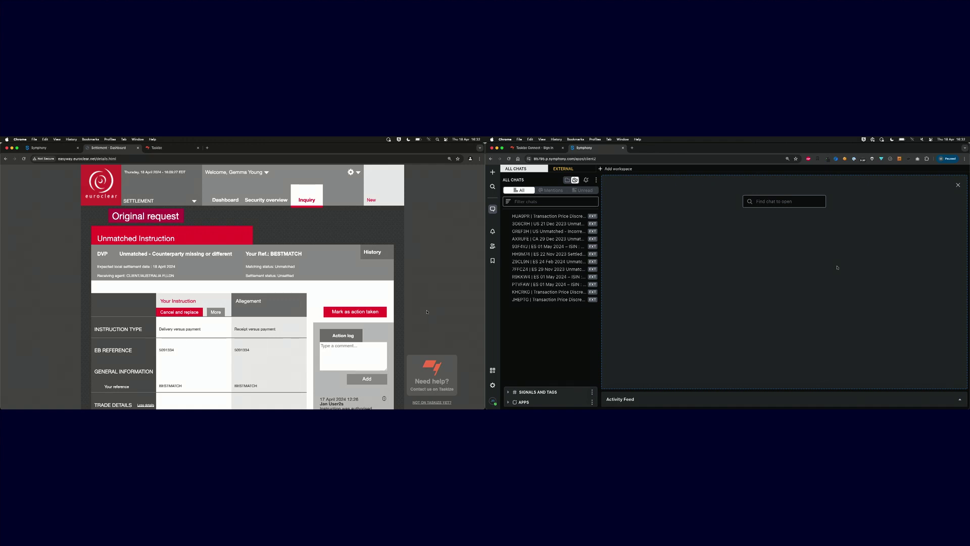
# Step: Check the mismatched deal price in Trade Details, then raise a Taskize query from the EasyWay help widget
pyautogui.scroll(-5, 427, 311)
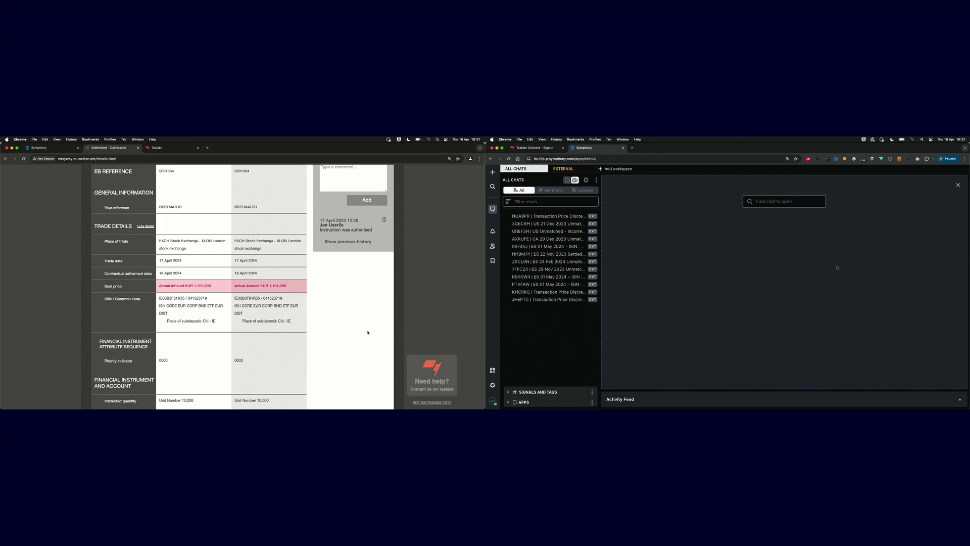
pyautogui.click(425, 372)
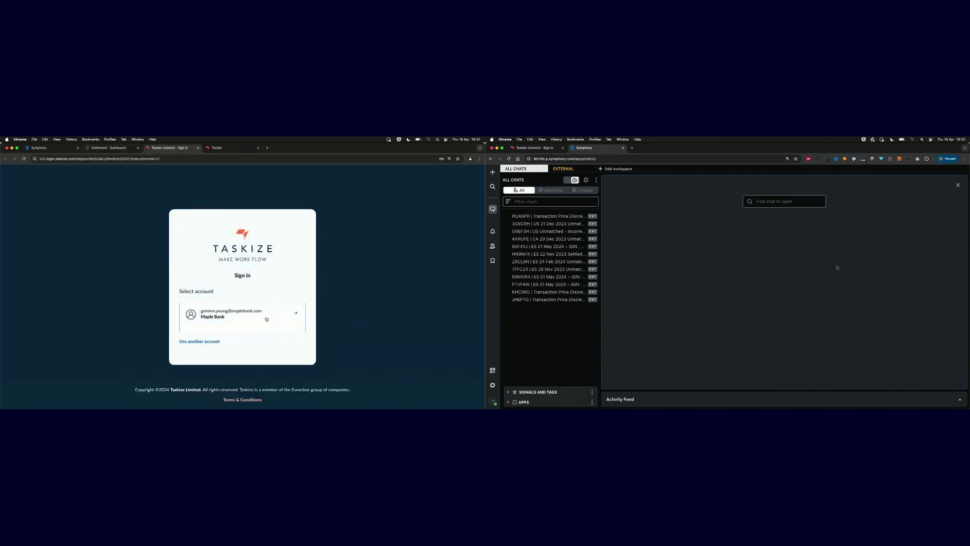
# Step: Sign in as Maple Bank and create the pre-filled Transaction Price Discrepancy bubble
pyautogui.click(266, 321)
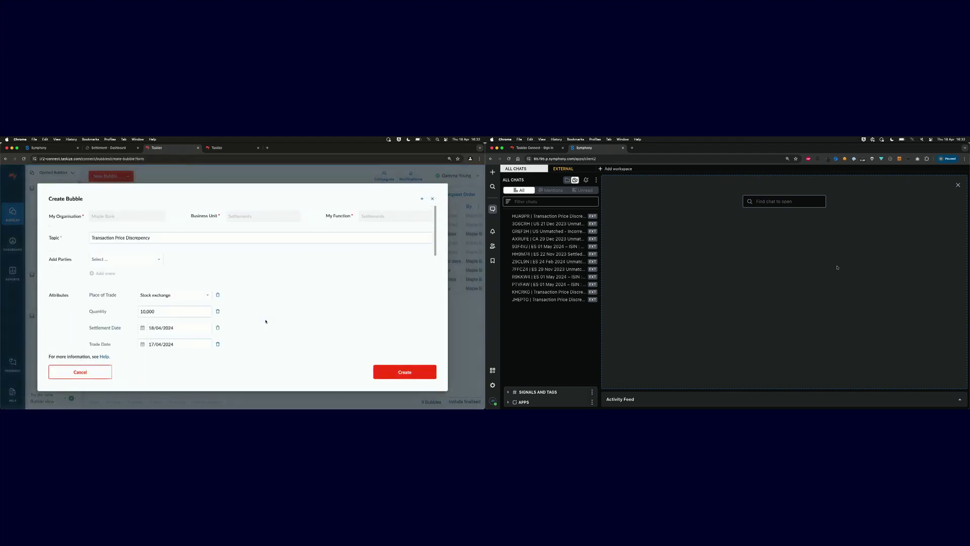
pyautogui.scroll(-5, 266, 322)
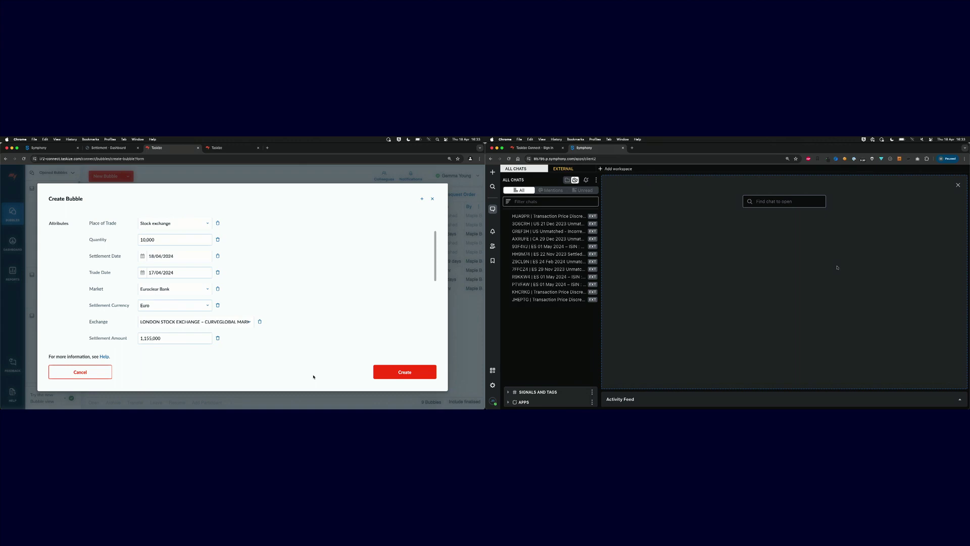
pyautogui.click(380, 374)
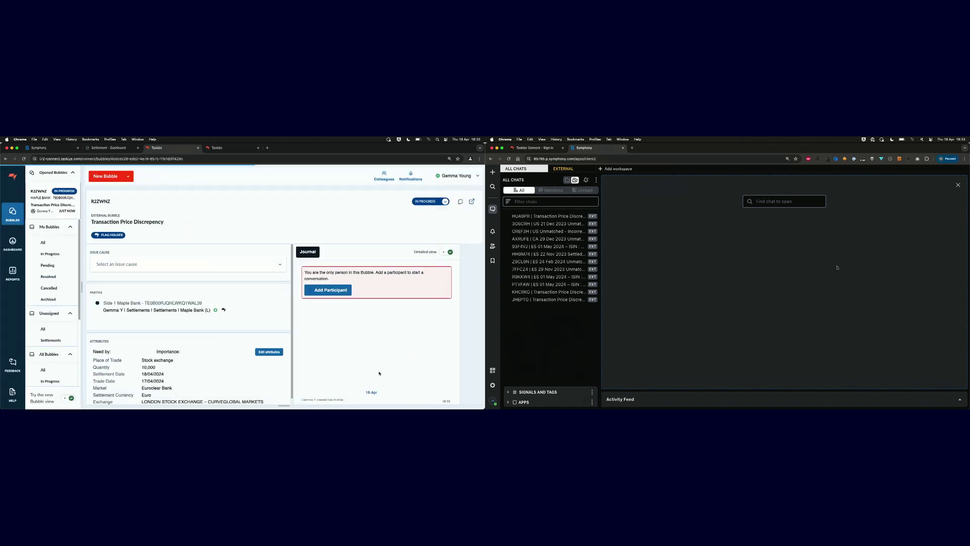
# Step: Dismiss the only-participant notice, review the attributes, and close bubble R2ZWNZ back to My Bubbles
pyautogui.click(468, 220)
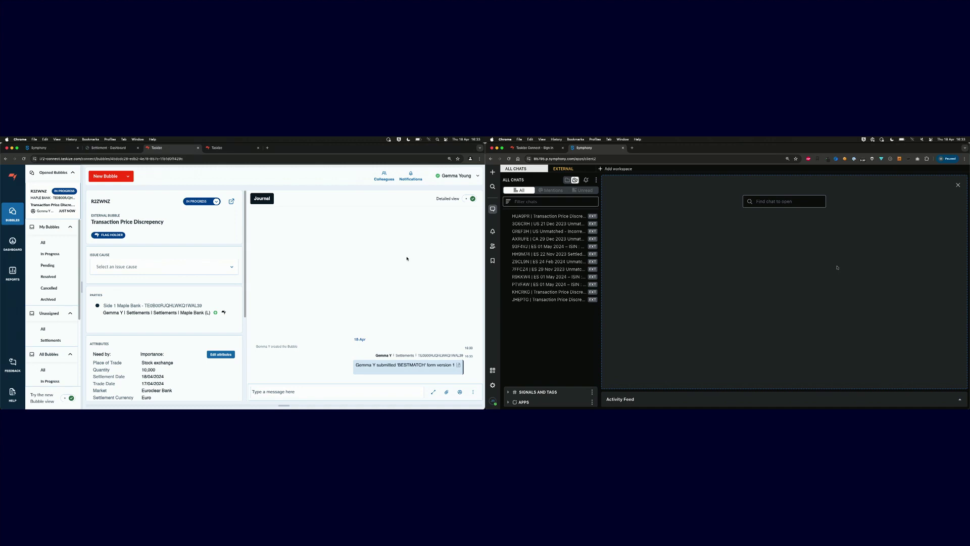
pyautogui.scroll(-2, 96, 355)
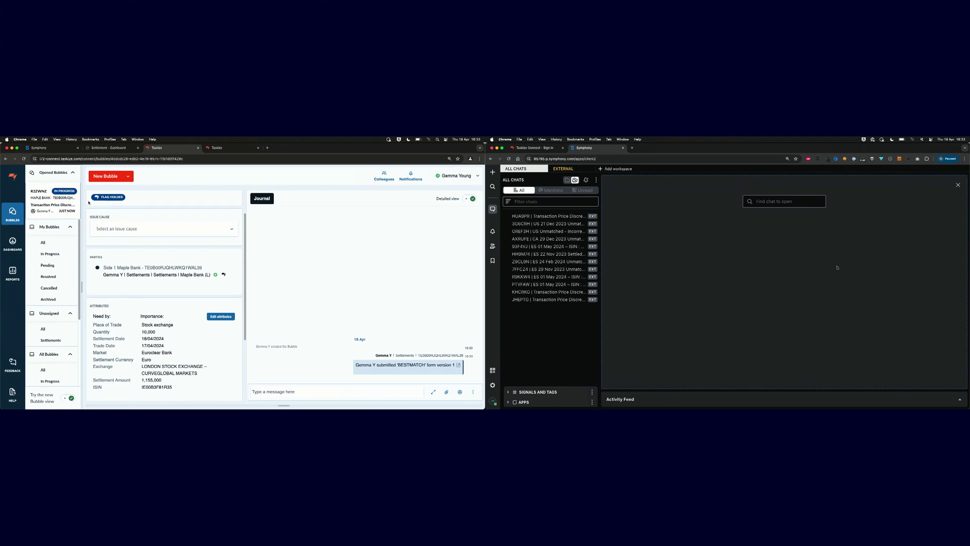
pyautogui.click(76, 190)
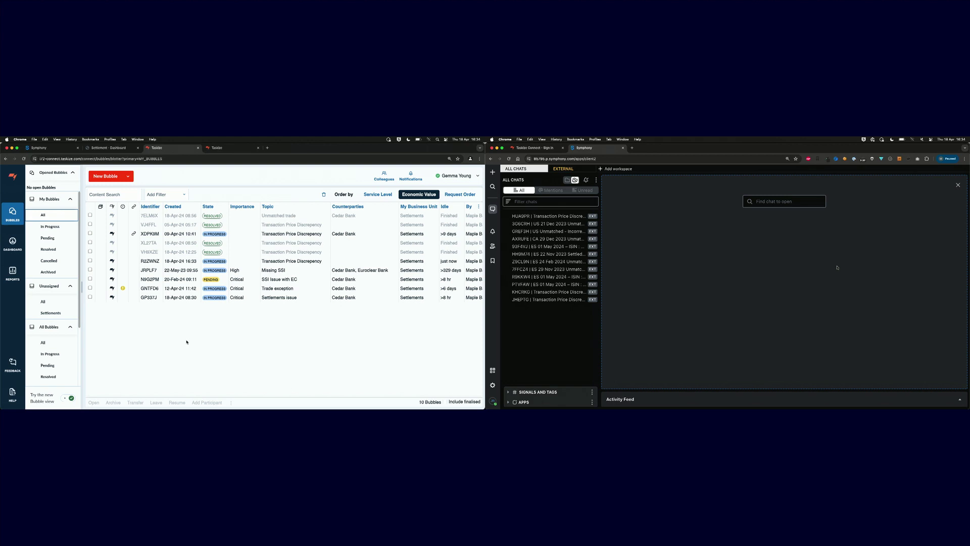
# Step: Reopen R2ZWNZ and add Internal Business Unit 'Front Office' as a participant
pyautogui.doubleClick(249, 261)
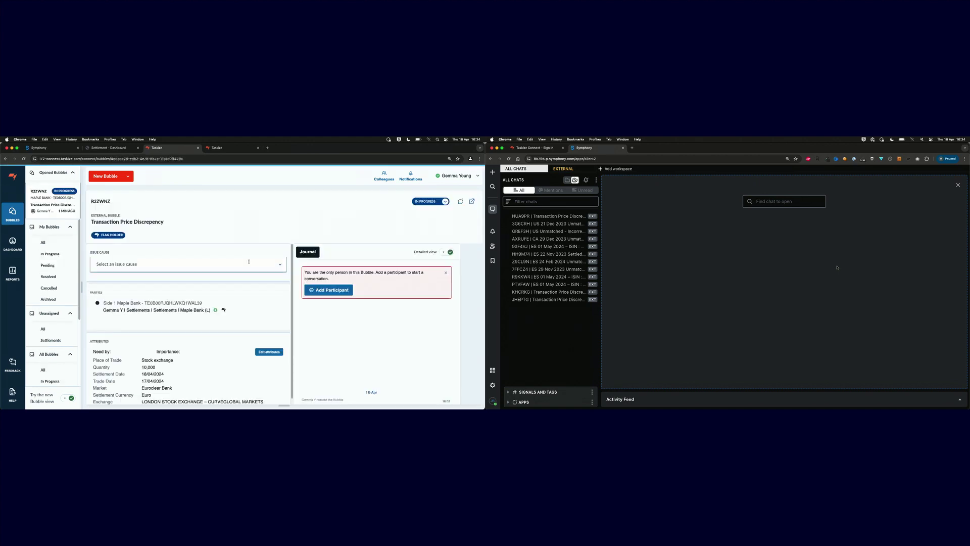
pyautogui.click(468, 220)
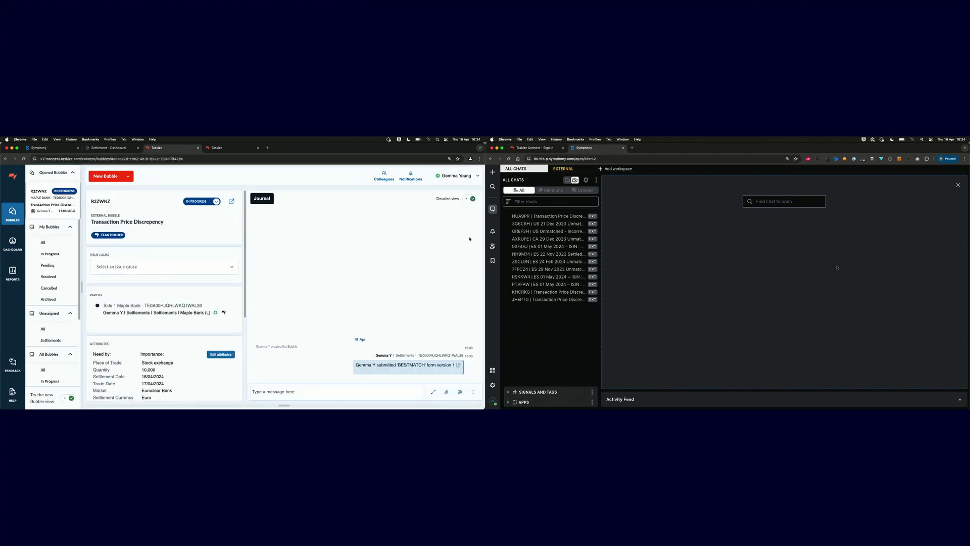
pyautogui.click(460, 393)
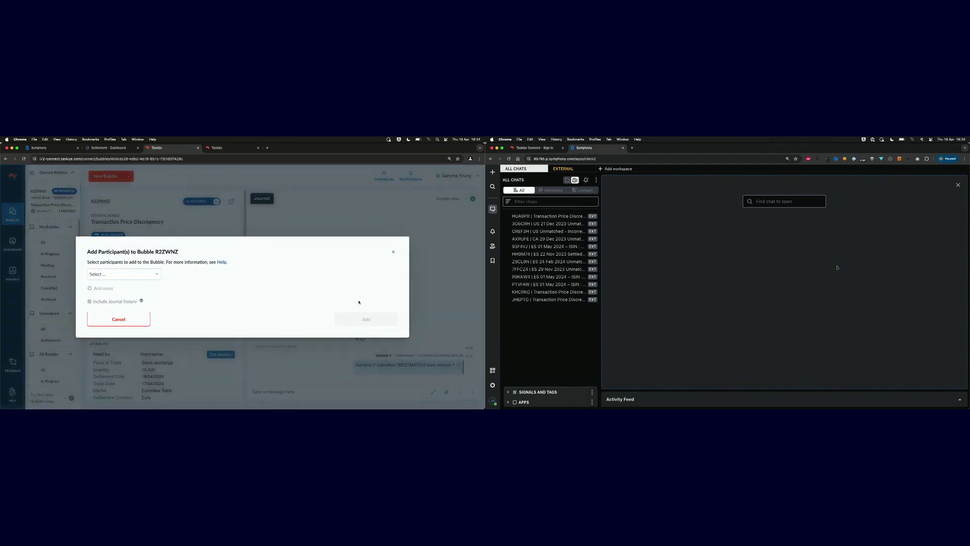
pyautogui.click(159, 273)
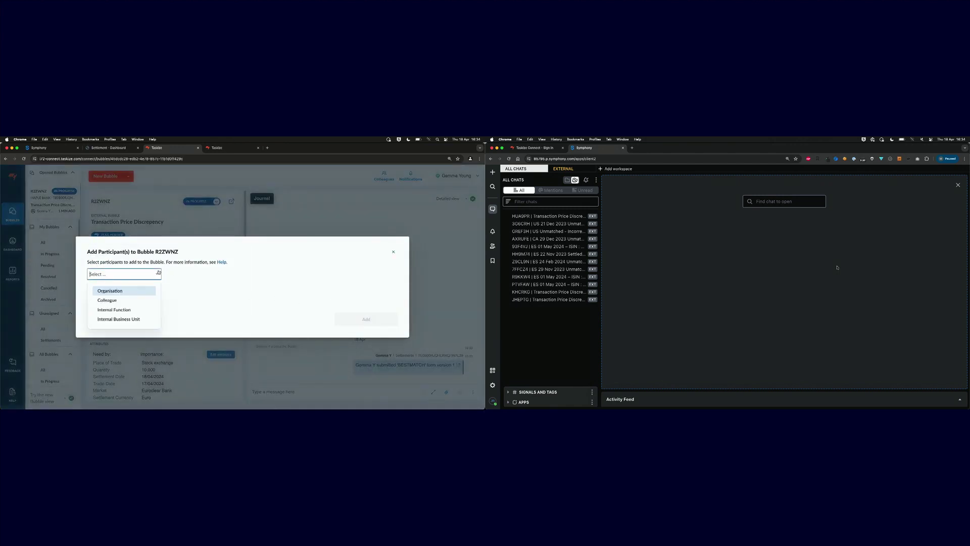
pyautogui.click(136, 319)
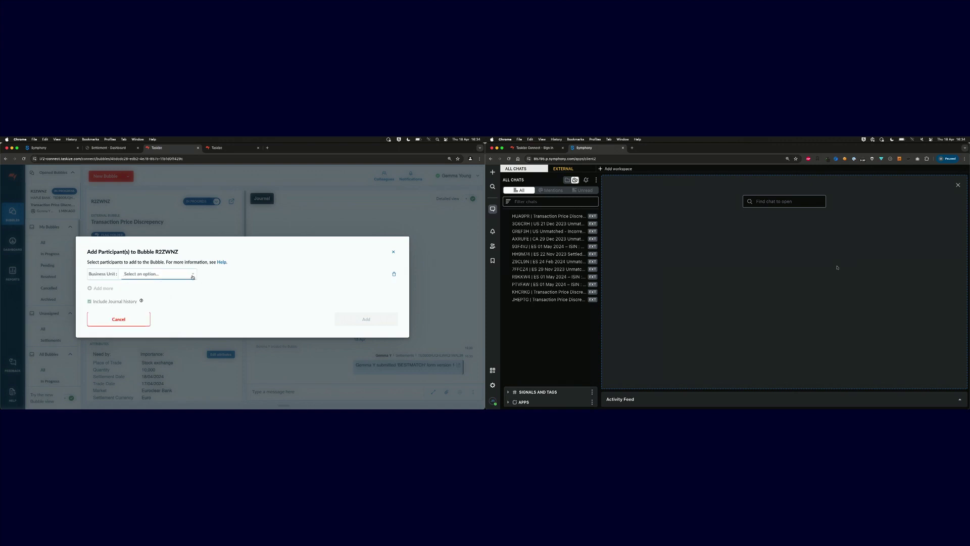
pyautogui.click(193, 275)
pyautogui.click(150, 304)
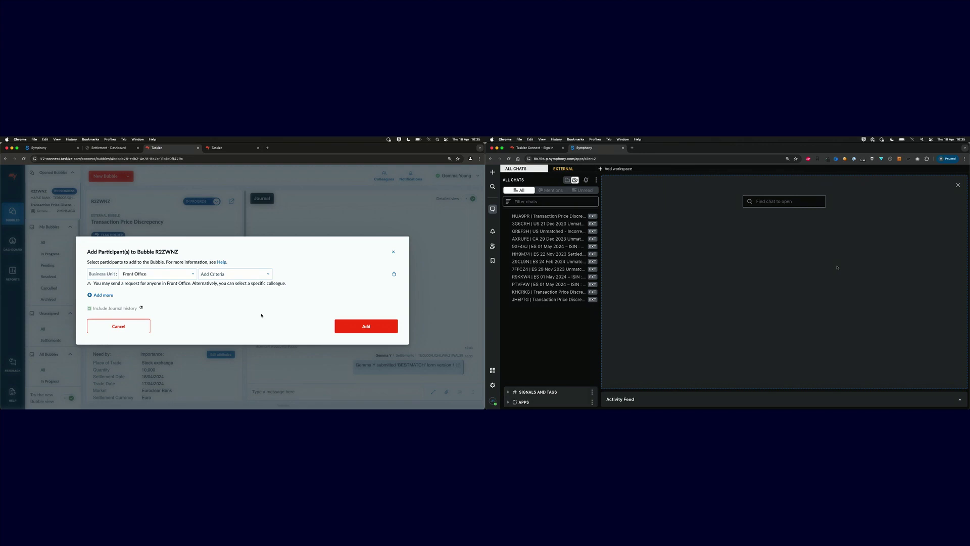
pyautogui.click(356, 326)
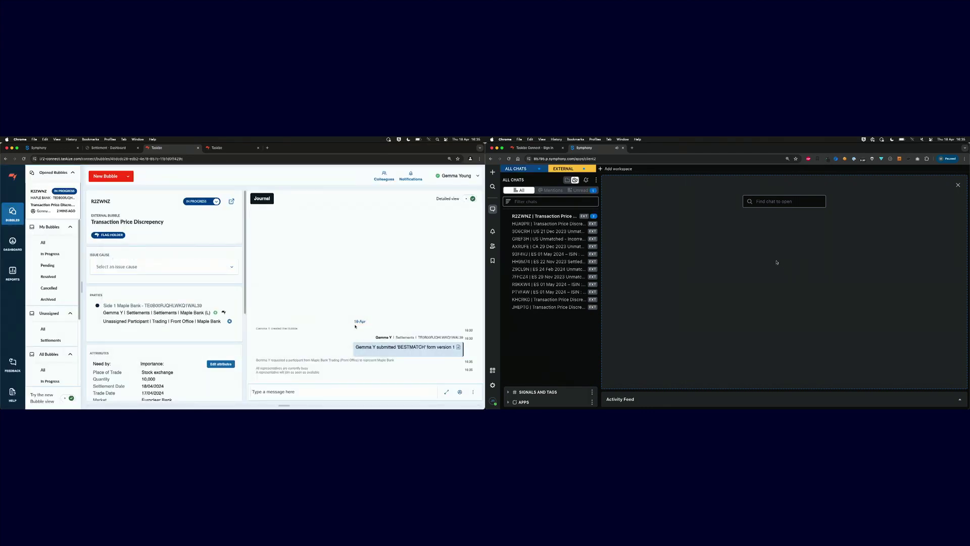
pyautogui.click(552, 217)
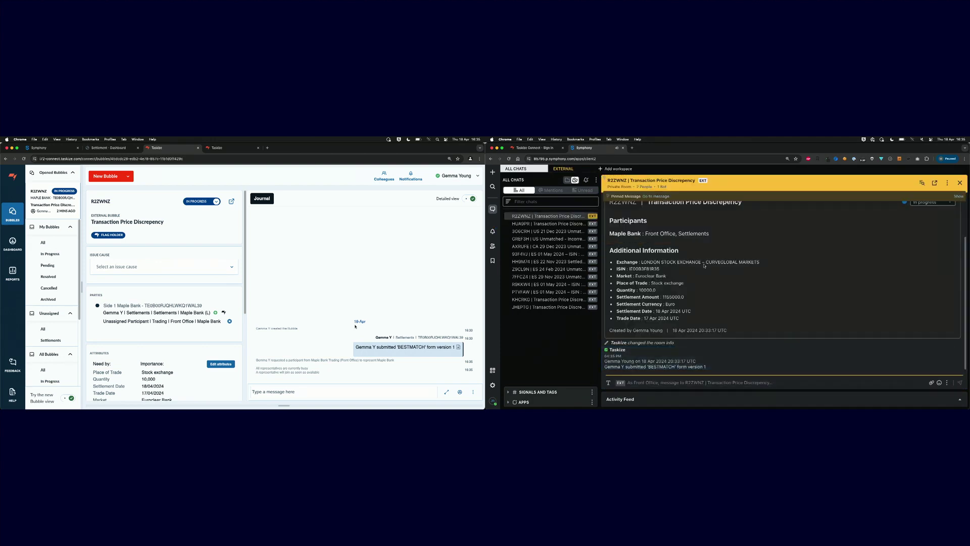
pyautogui.click(376, 395)
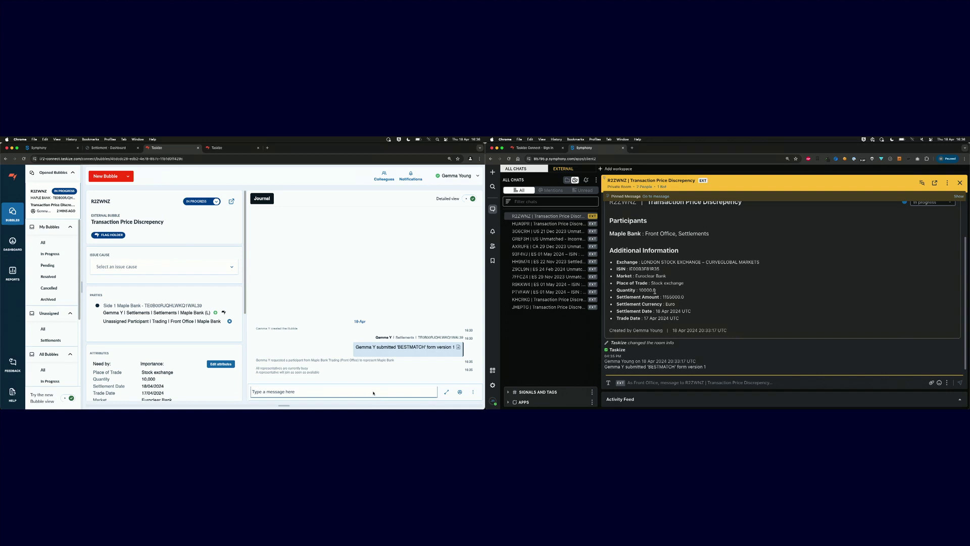
pyautogui.write('FO, we have a price di')
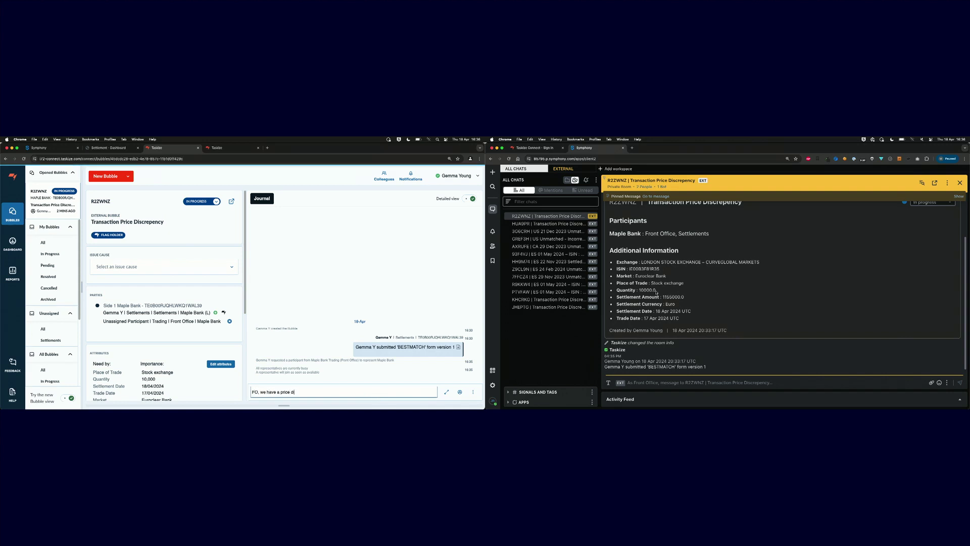
pyautogui.write('fference showing on this trade and belie')
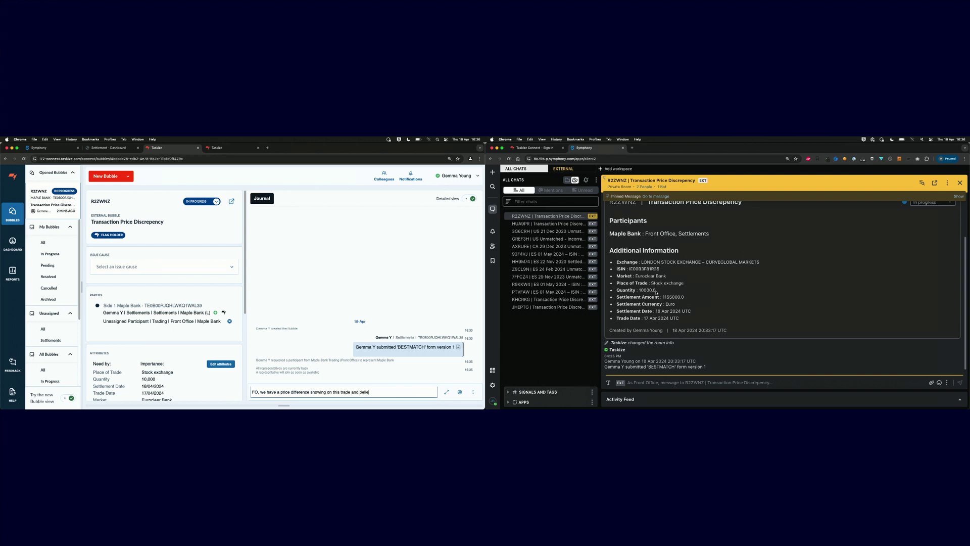
pyautogui.write('ve that the issue is to do with miss')
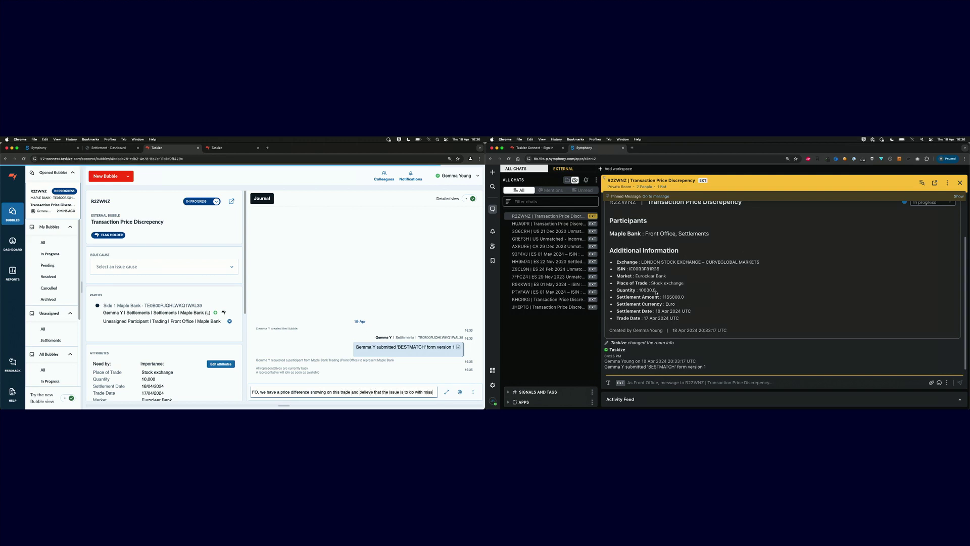
pyautogui.write('ing commission. Could you please confirm?')
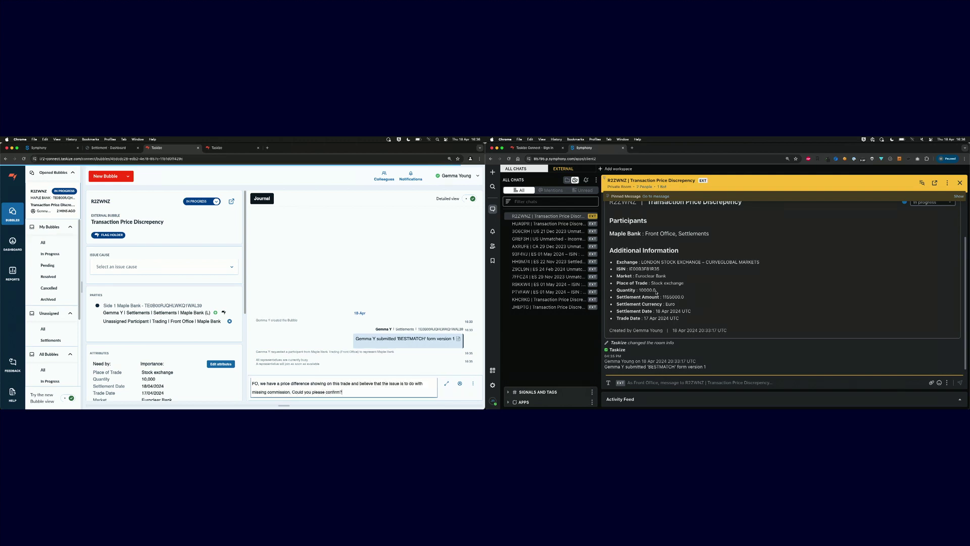
pyautogui.press('Return')
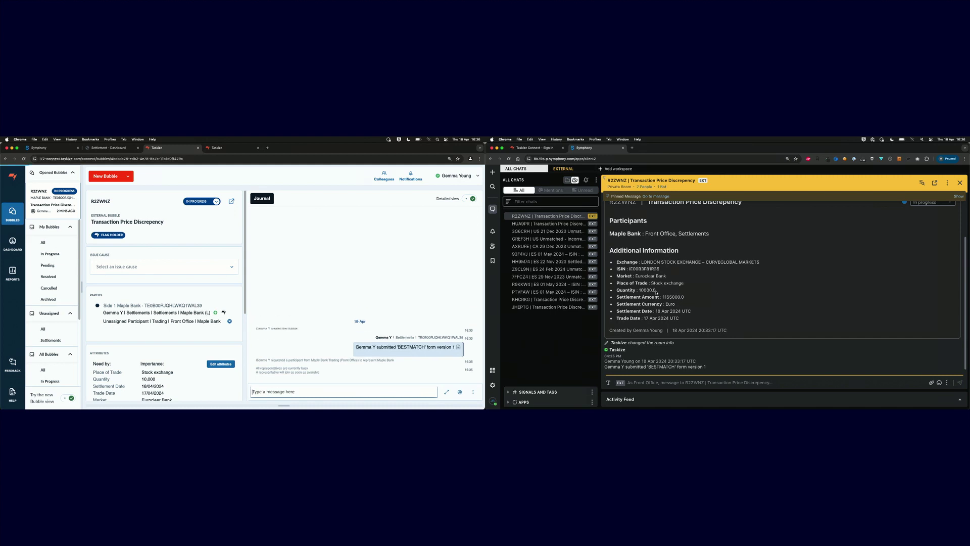
# Step: Reply in the R2ZWNZ room: 'You are correct, the commission has been missed… Trade details now amended.'
pyautogui.click(662, 382)
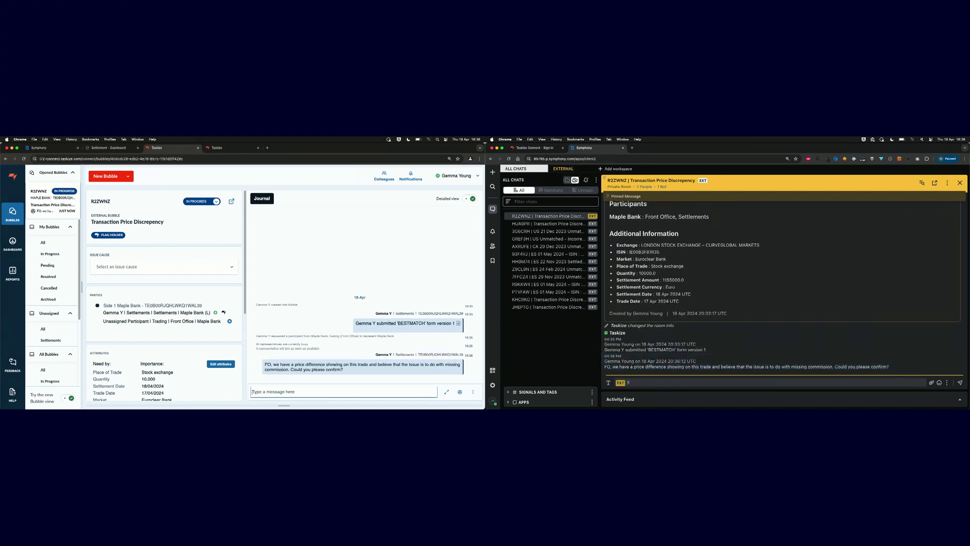
pyautogui.write('You are correct, the commission has been missed from our side. Trade details now amended')
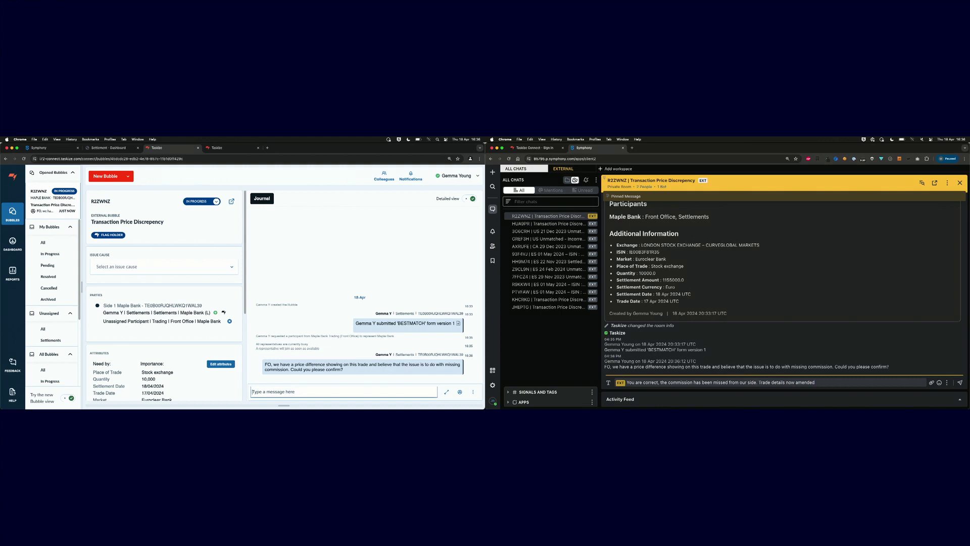
pyautogui.press('Return')
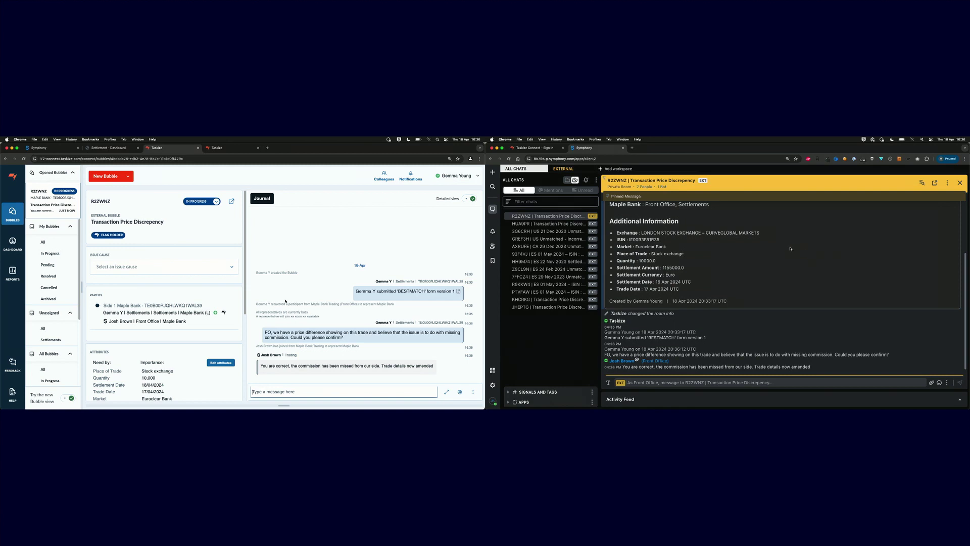
pyautogui.scroll(2, 790, 249)
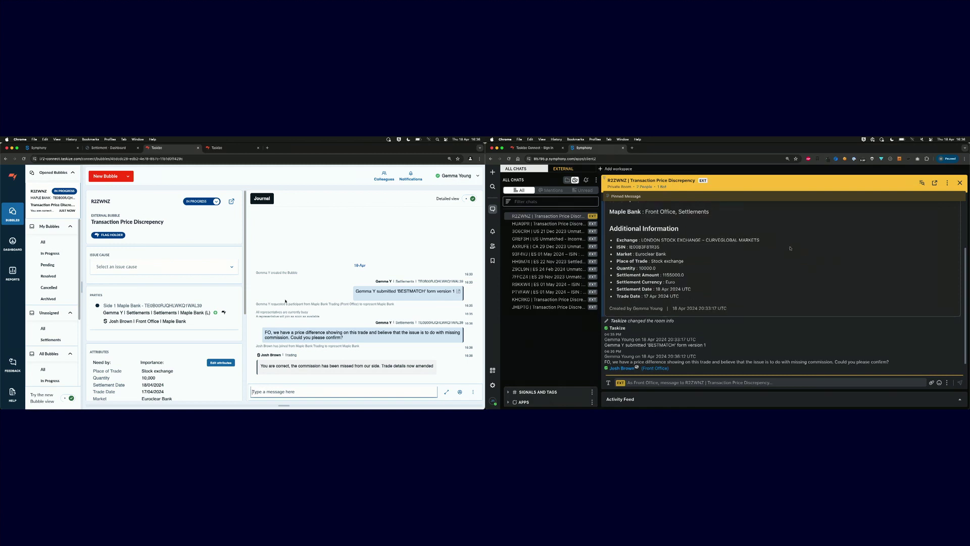
pyautogui.scroll(-2, 790, 249)
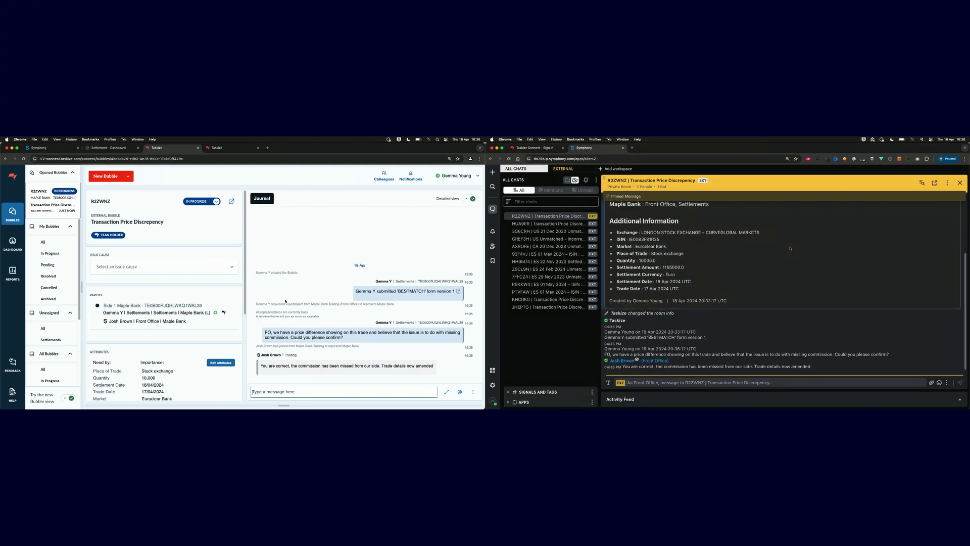
pyautogui.scroll(6, 791, 248)
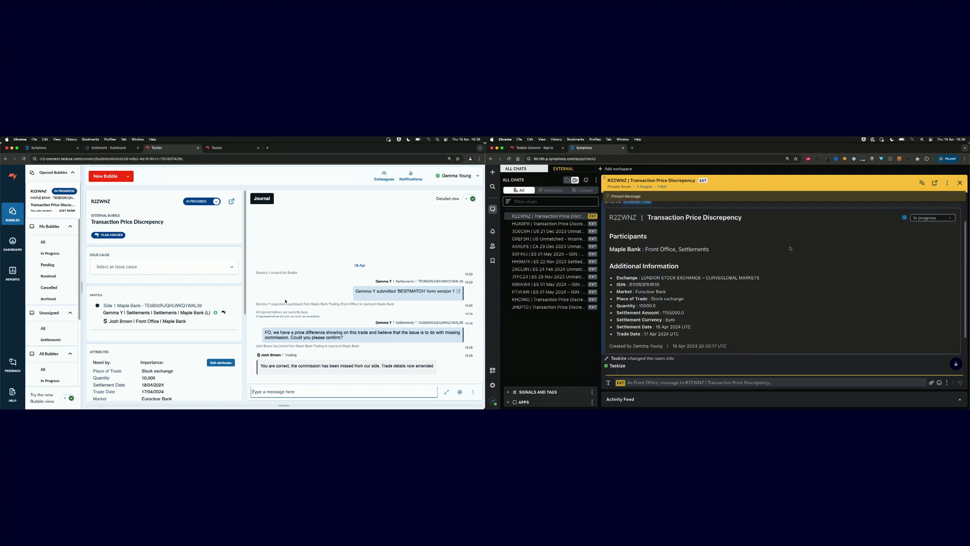
pyautogui.scroll(-6, 790, 248)
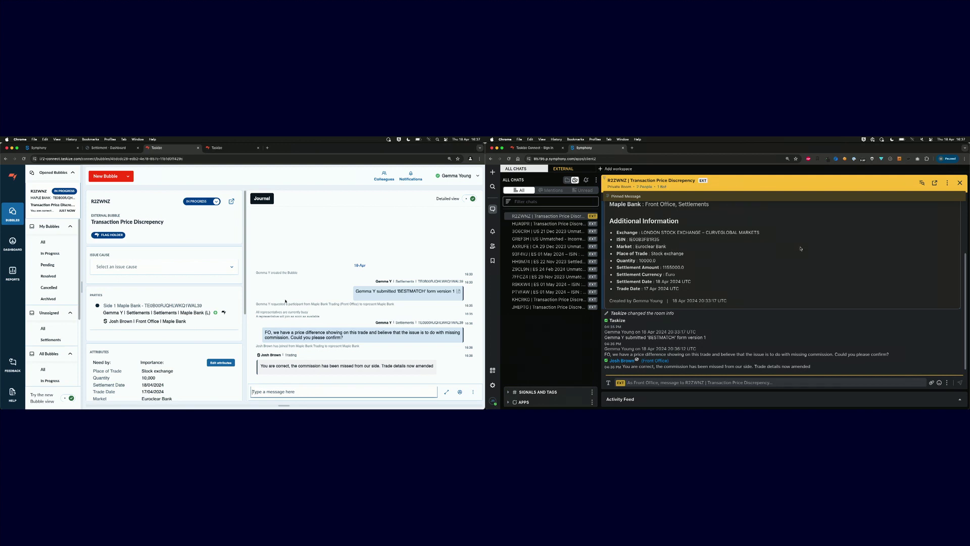
pyautogui.scroll(3, 800, 249)
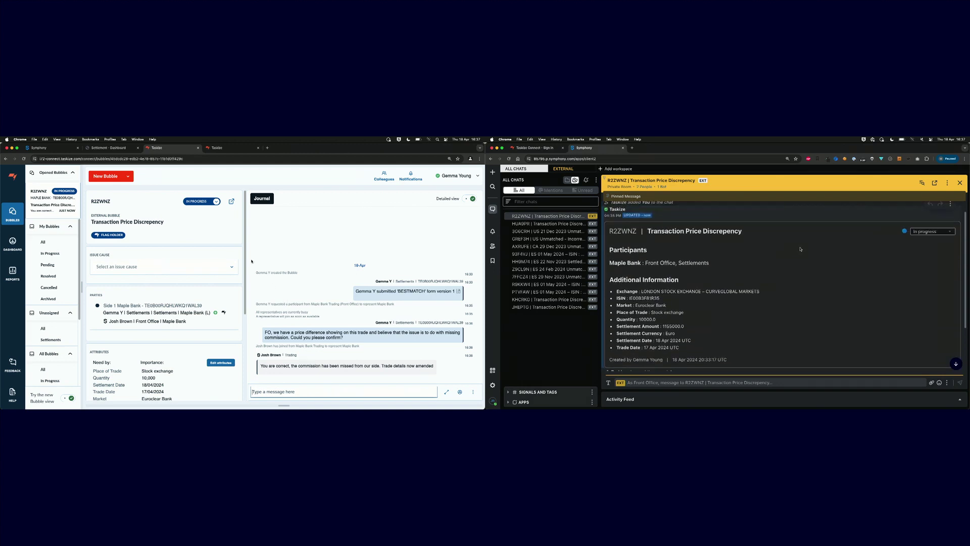
pyautogui.click(202, 201)
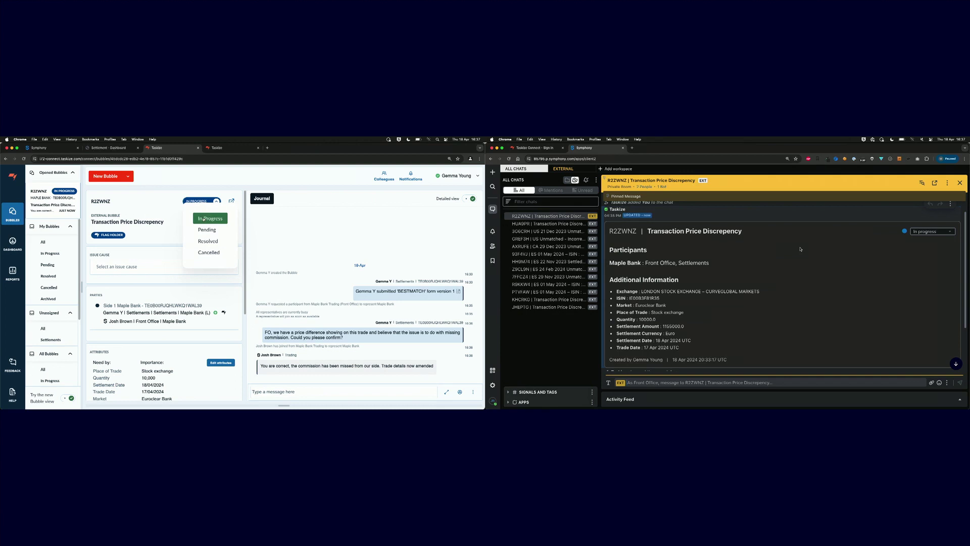
# Step: Change bubble R2ZWNZ's status from In Progress to Resolved
pyautogui.click(206, 242)
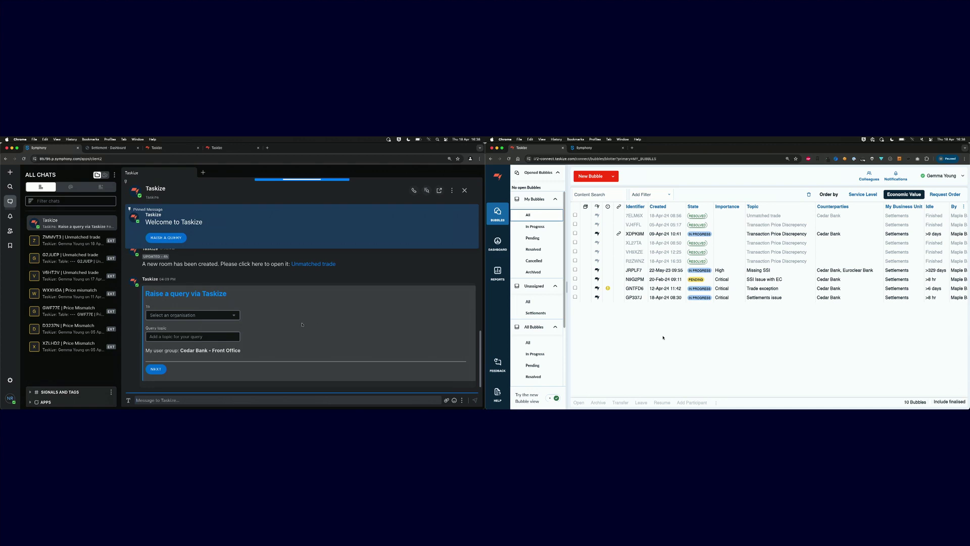
# Step: Address the query to Maple Bank with topic 'Unmatched trade' and route it to Settlements
pyautogui.click(206, 316)
pyautogui.write('map')
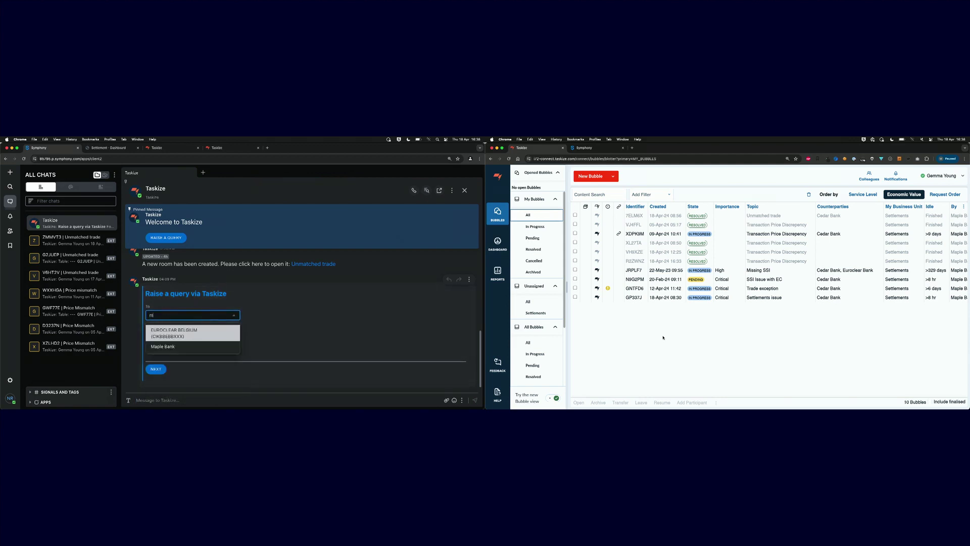
pyautogui.click(200, 330)
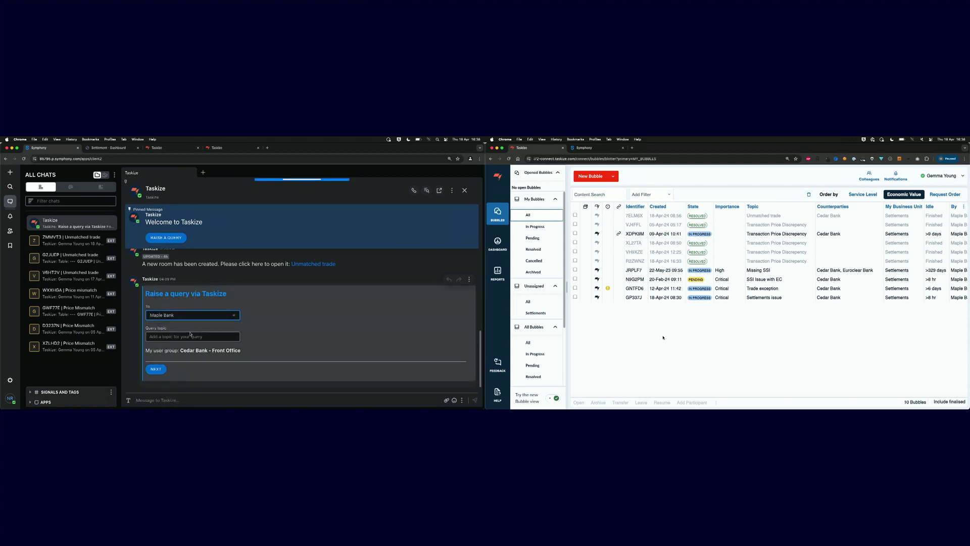
pyautogui.write('Unmatched trade')
pyautogui.click(158, 369)
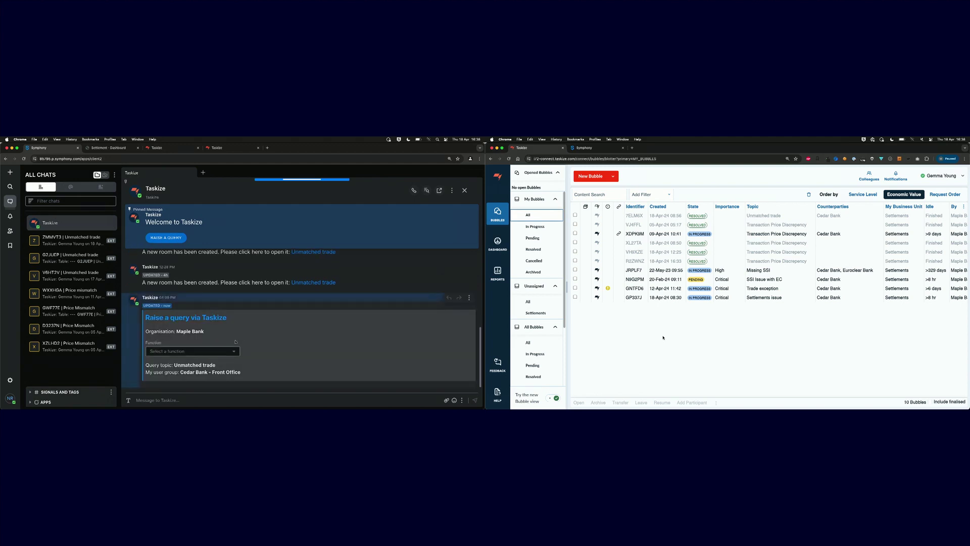
pyautogui.click(232, 352)
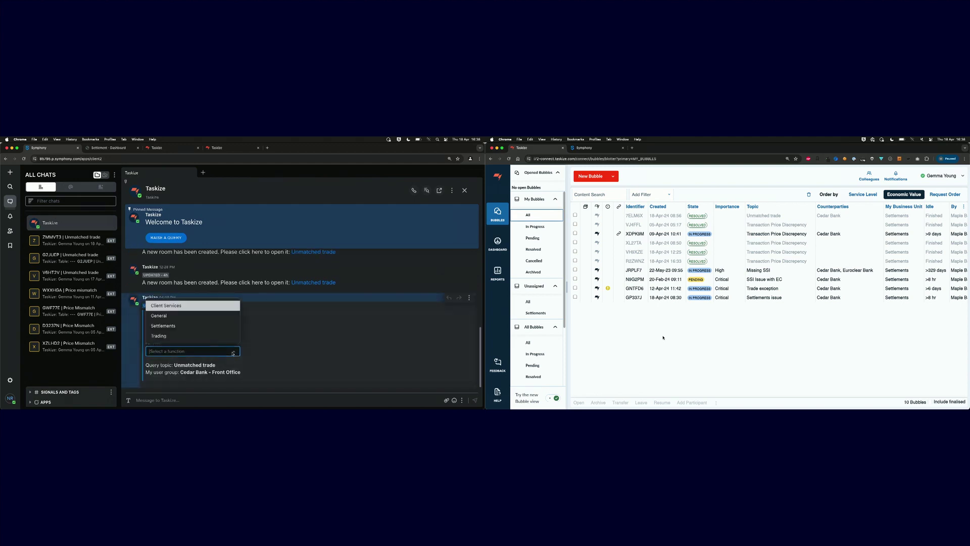
pyautogui.click(207, 325)
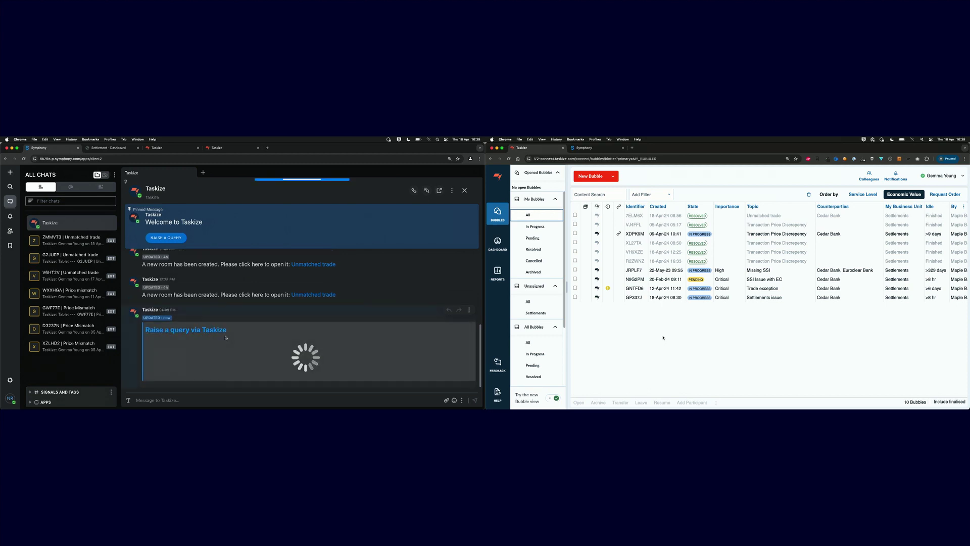
# Step: Add a Product attribute to the query and set it to Equity
pyautogui.click(166, 368)
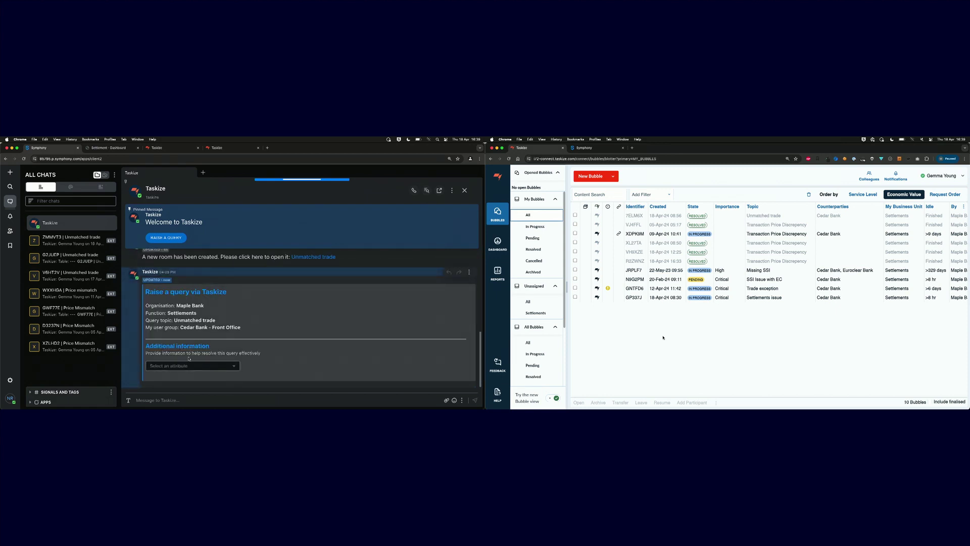
pyautogui.click(186, 362)
pyautogui.write('pro')
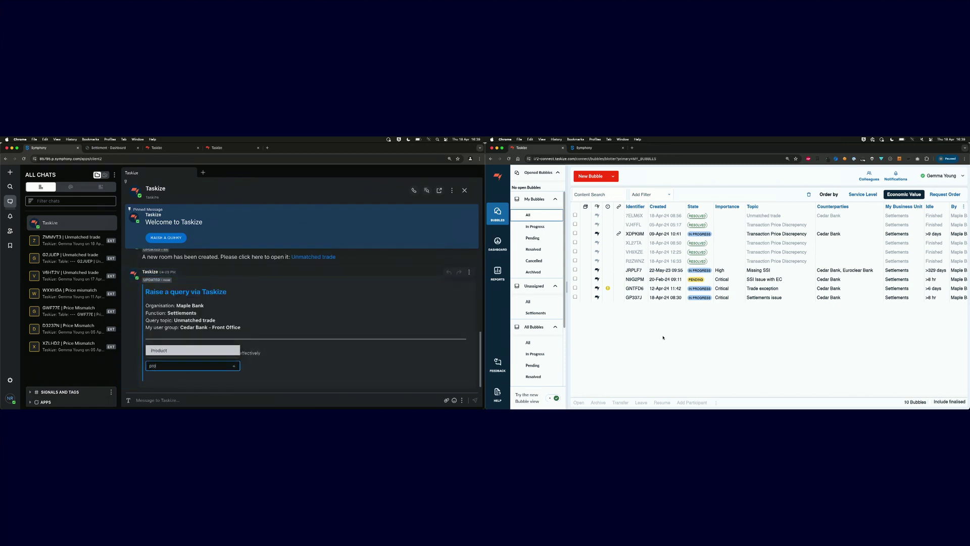
pyautogui.click(178, 348)
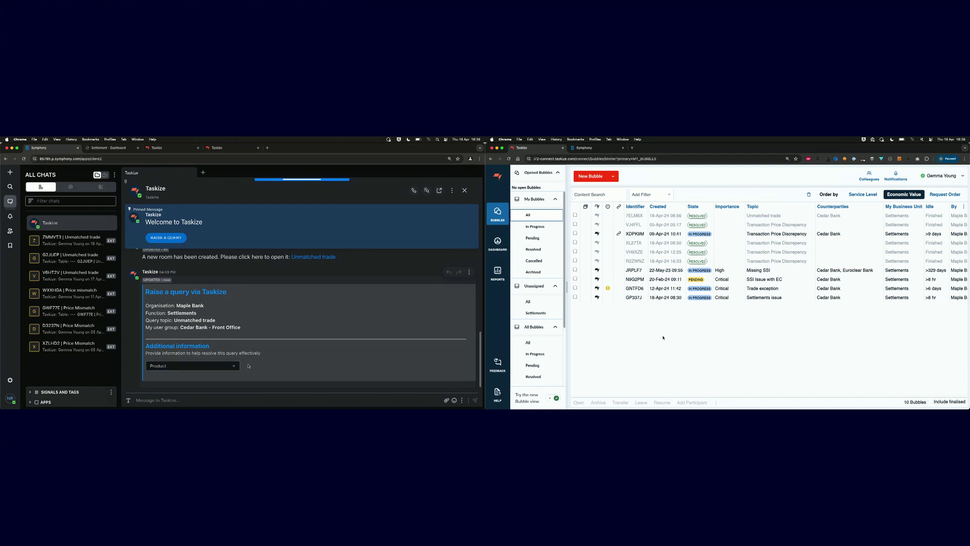
pyautogui.click(264, 333)
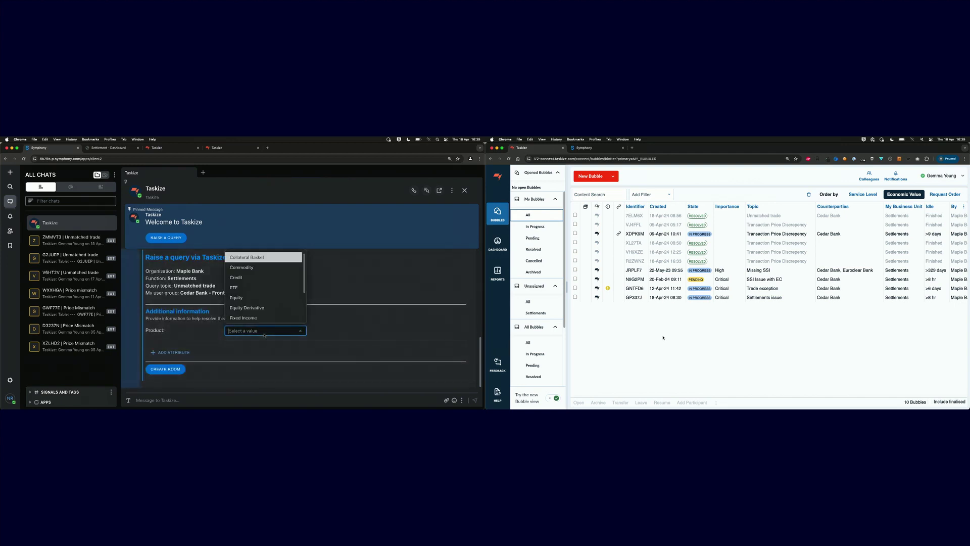
pyautogui.write('eq')
pyautogui.click(247, 305)
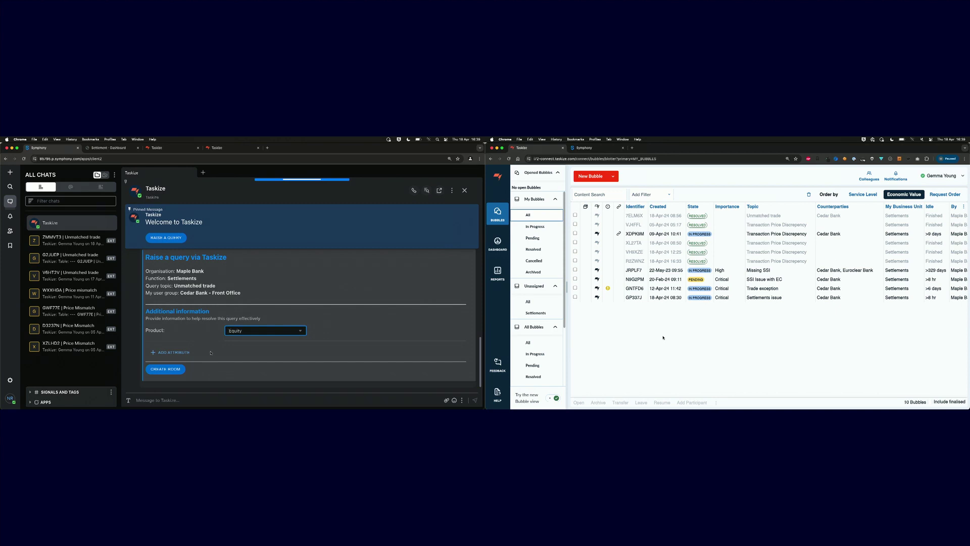
# Step: Add Trade Id KD28U6W as an attribute and create the query room
pyautogui.click(185, 351)
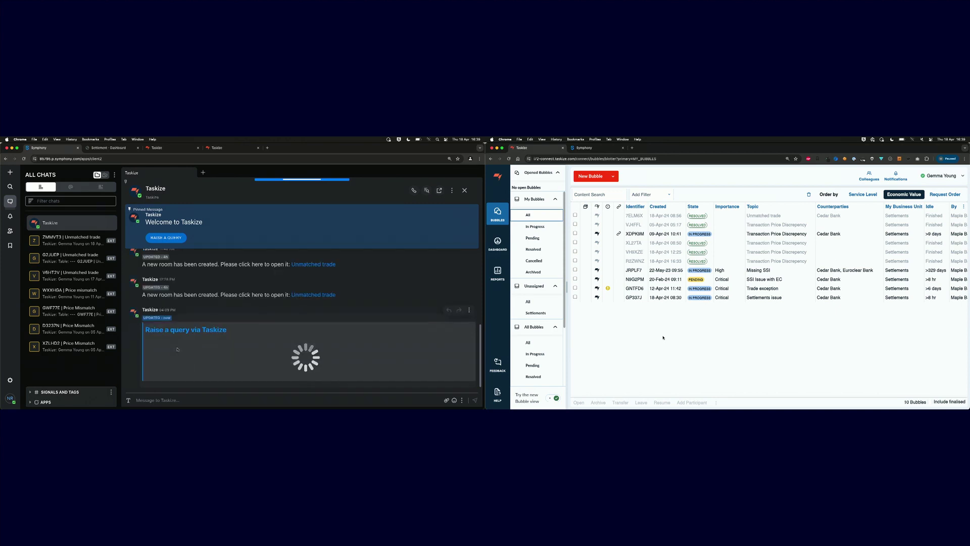
pyautogui.write('trade')
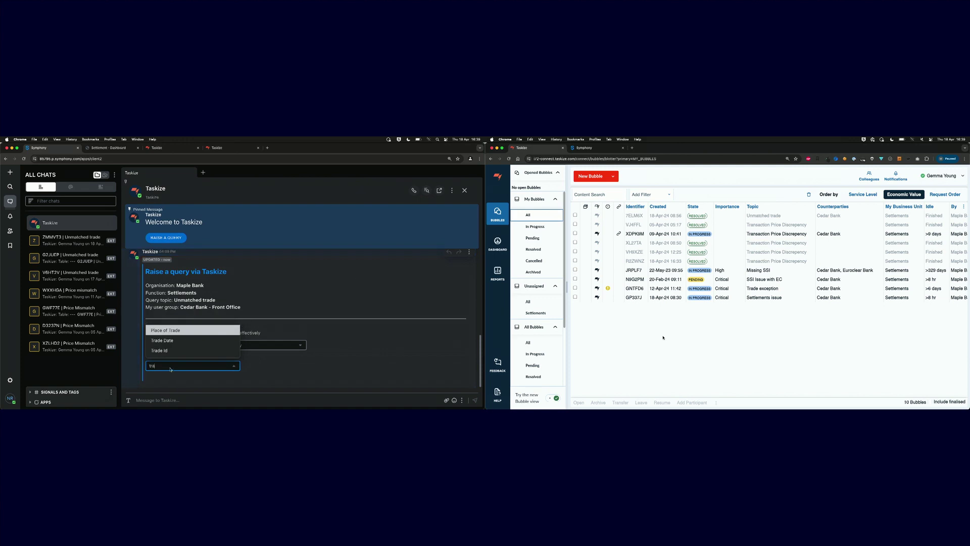
pyautogui.click(164, 354)
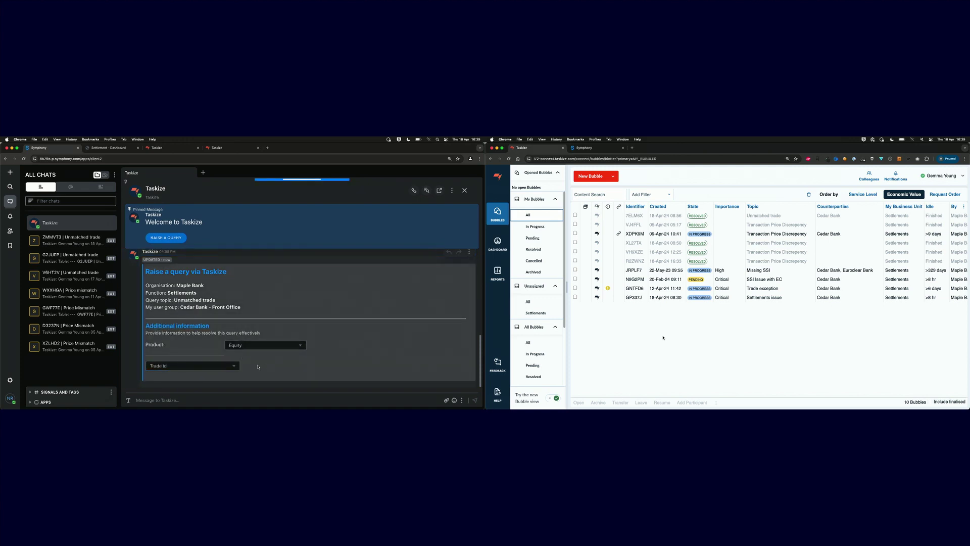
pyautogui.click(250, 332)
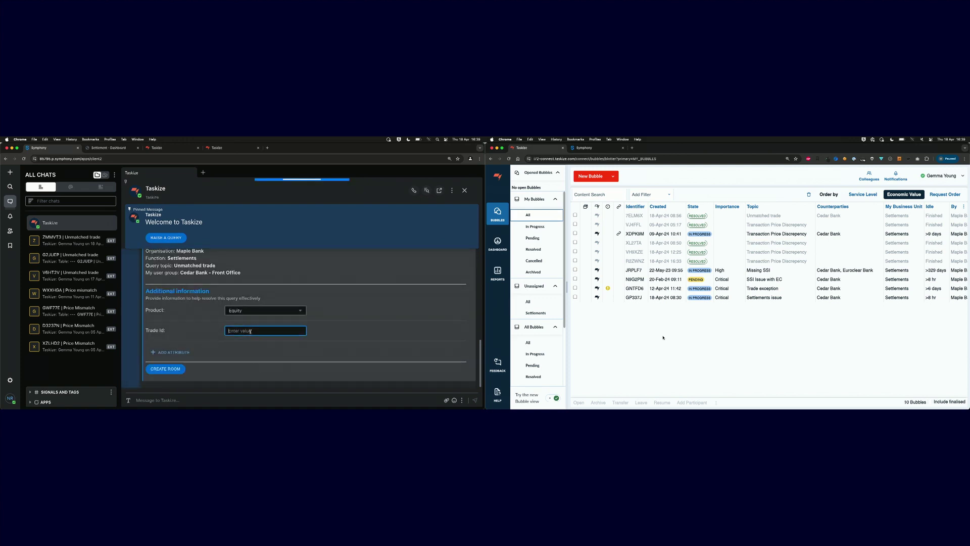
pyautogui.write('KD28U6W')
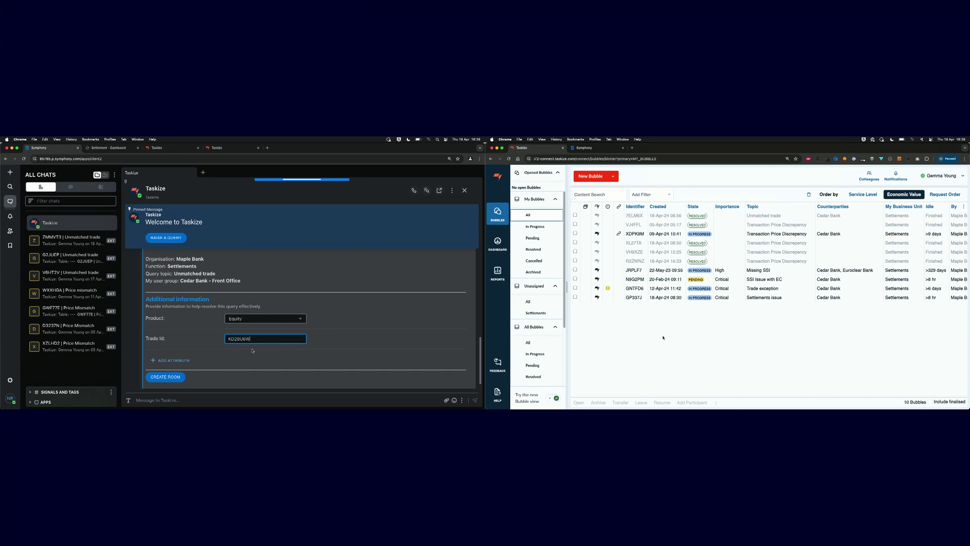
pyautogui.click(164, 377)
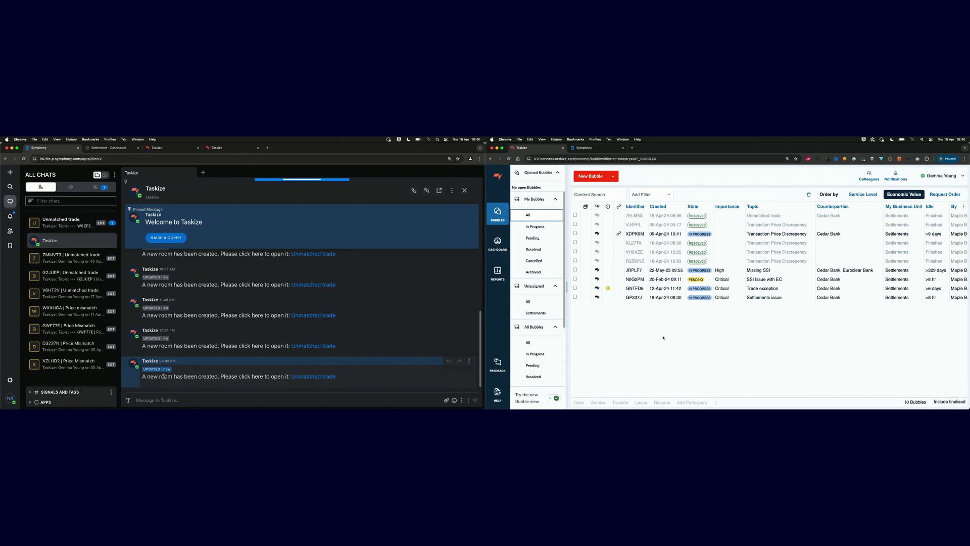
# Step: Open the Unmatched trade room and bubble W6ZF2E, then draft a question asking if the mismatch is theirs
pyautogui.click(322, 377)
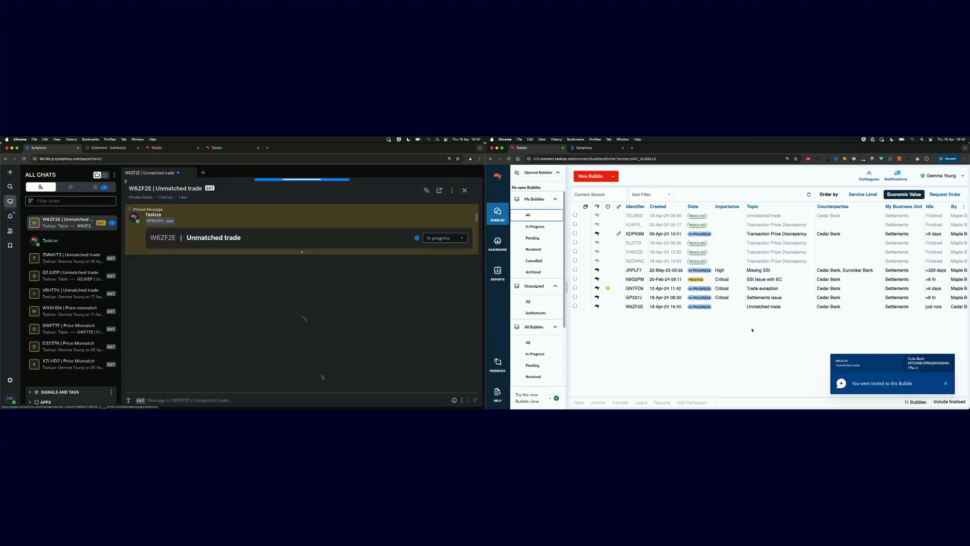
pyautogui.click(863, 381)
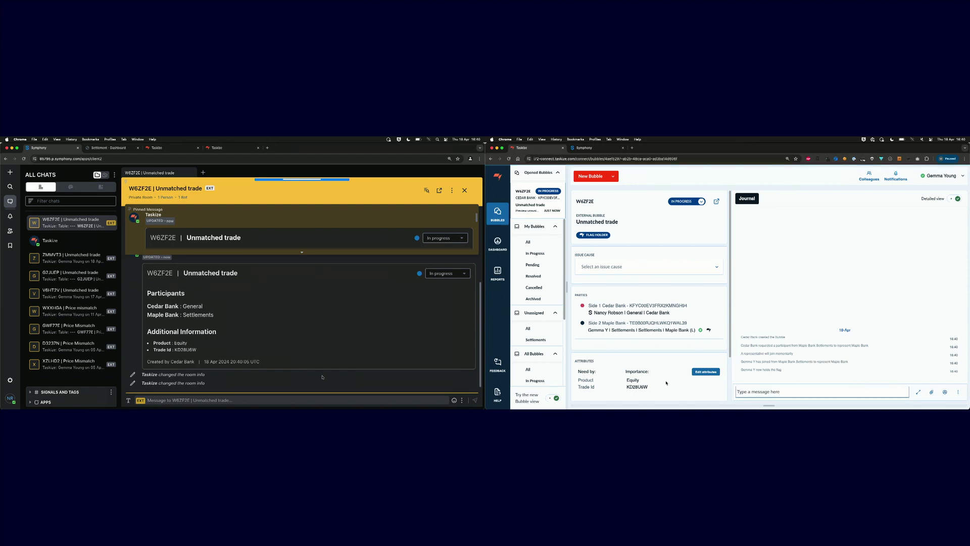
pyautogui.click(469, 210)
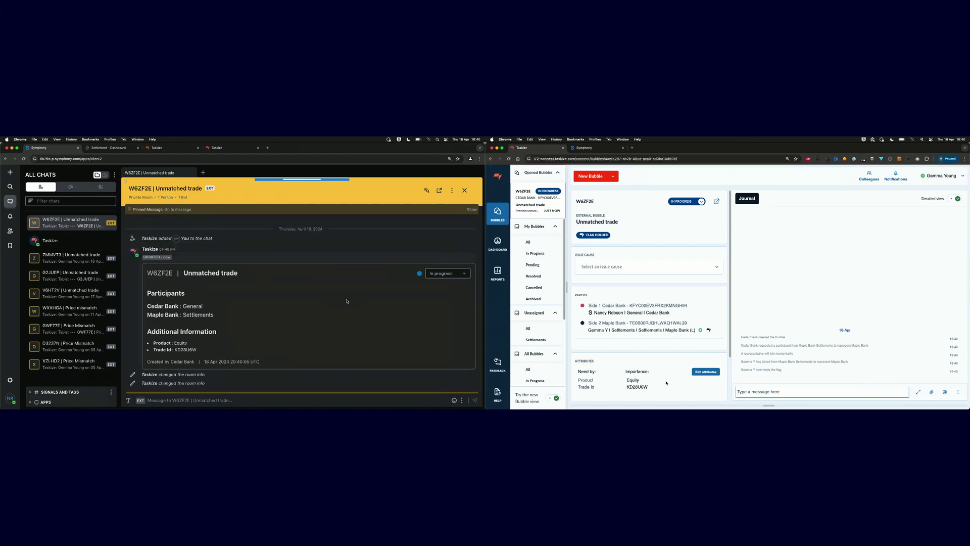
pyautogui.click(314, 399)
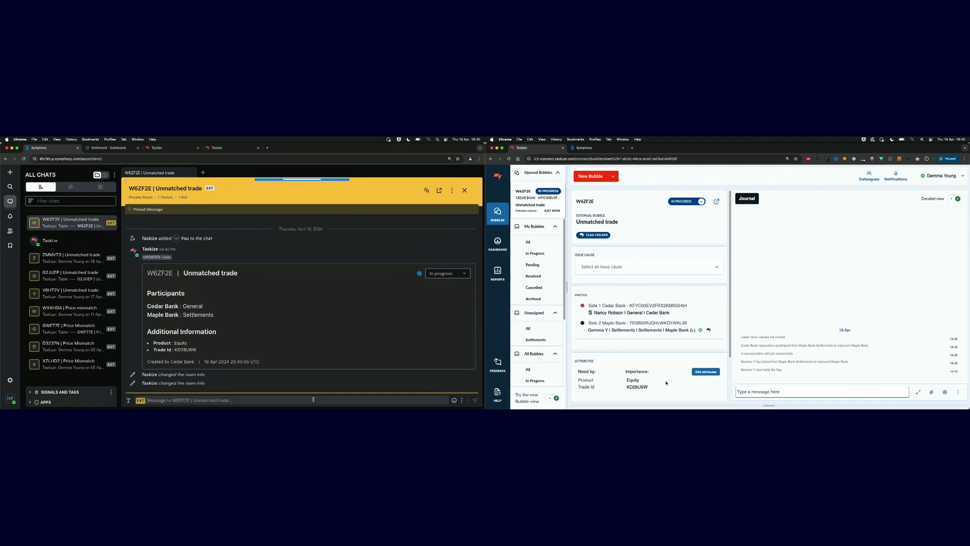
pyautogui.write("Hi, can you confirm if the issue for this mismatched instruction is on your end? We're seein")
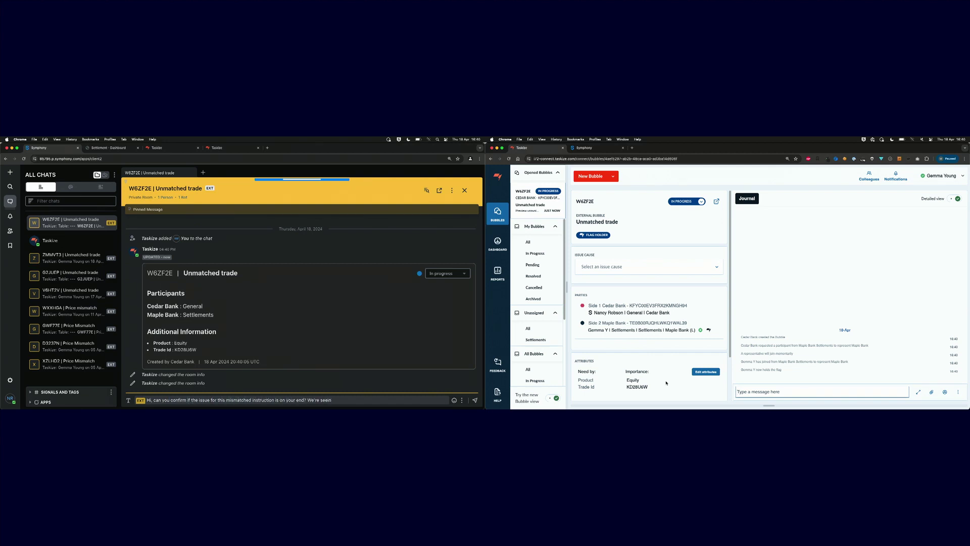
pyautogui.write('g everything has been booked correctly on our side.')
# Step: Send the question, reply that the missing commission has been amended, and set W6ZF2E to Resolved
pyautogui.press('Return')
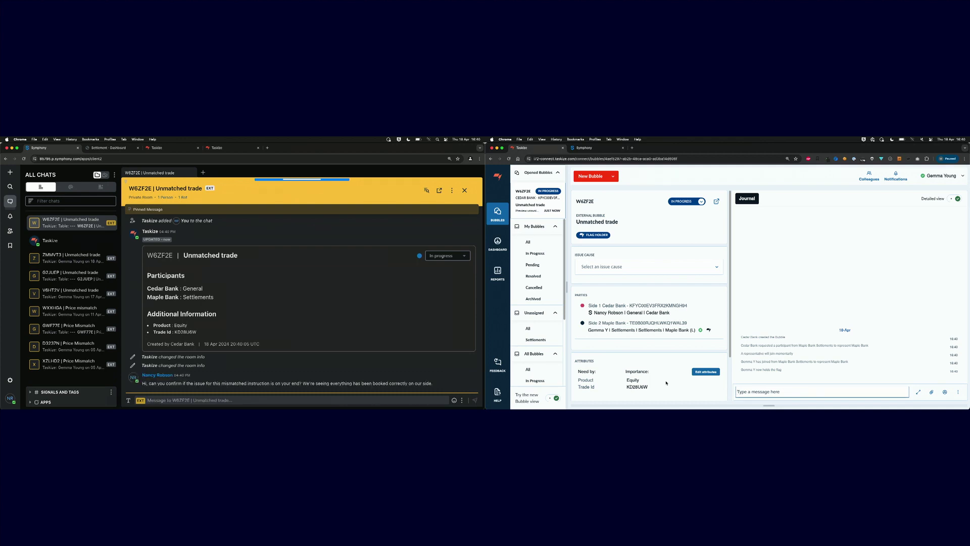
pyautogui.click(763, 392)
pyautogui.write('Hi Nancy, yes the is')
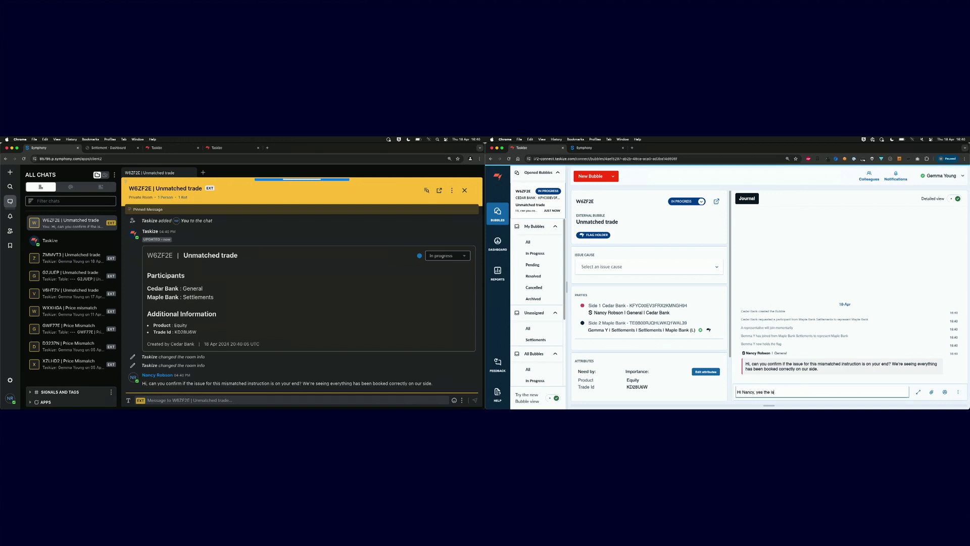
pyautogui.write('sue was on our end due to missing ')
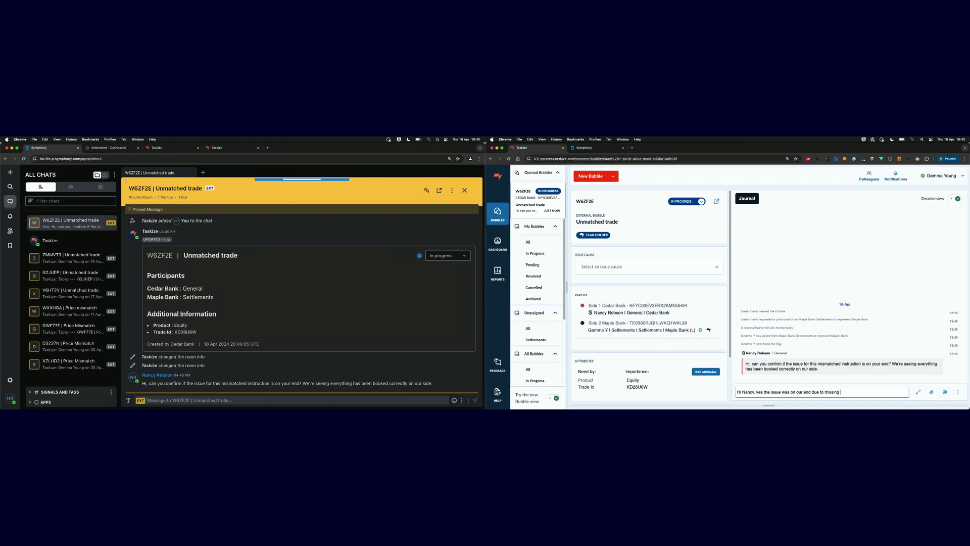
pyautogui.write("commission, it's been amended and should fl")
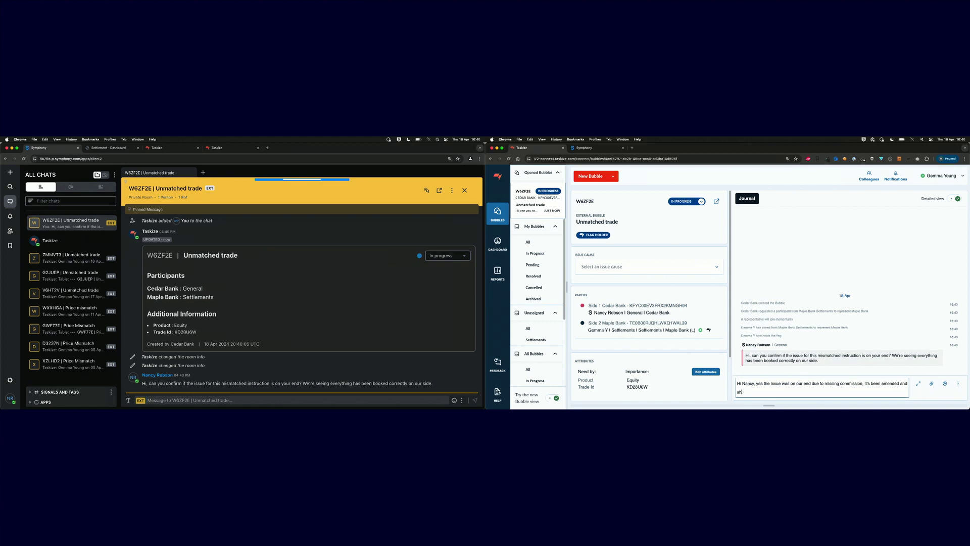
pyautogui.write('ow through now')
pyautogui.press('Return')
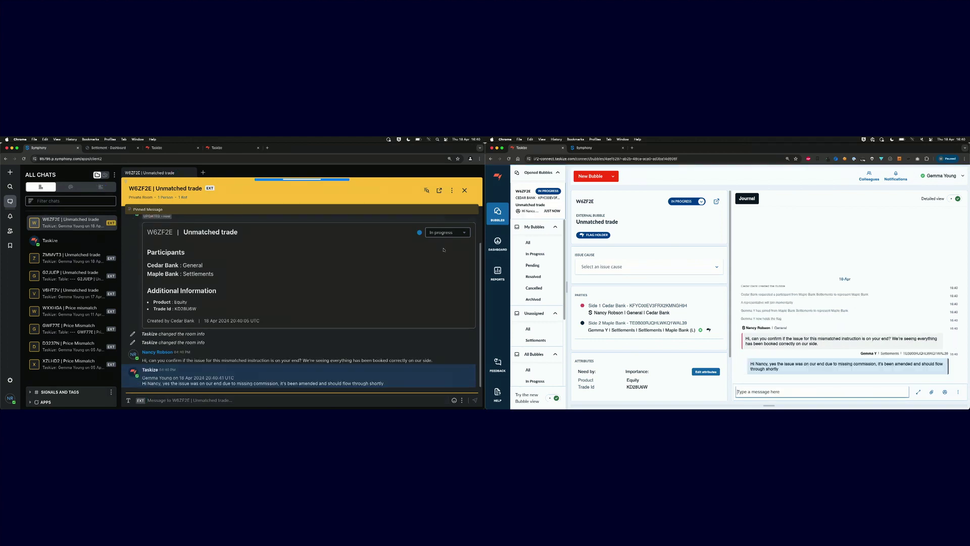
pyautogui.click(447, 233)
pyautogui.click(447, 264)
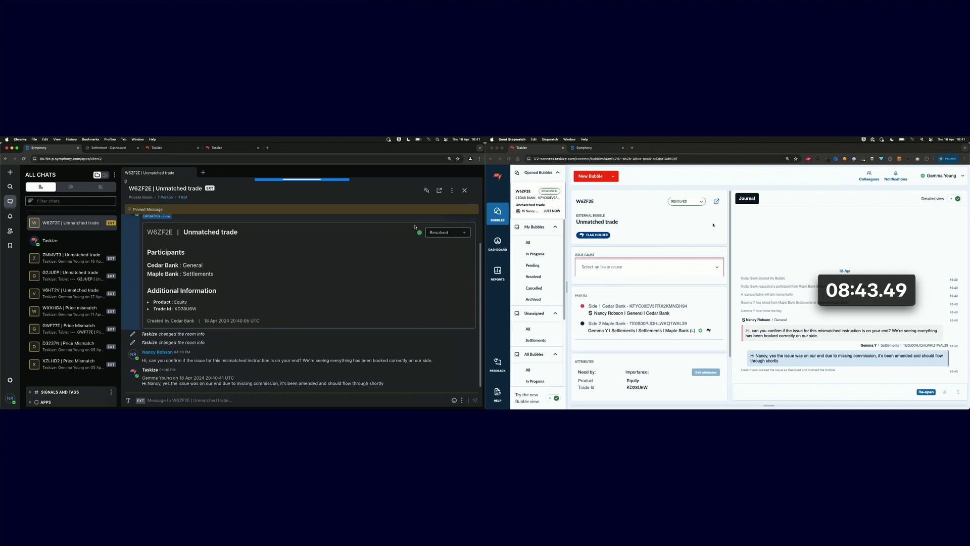
# Step: Record Missing commission as bubble W6ZF2E's issue cause, then go to the Maple Bank Reports overview
pyautogui.click(712, 225)
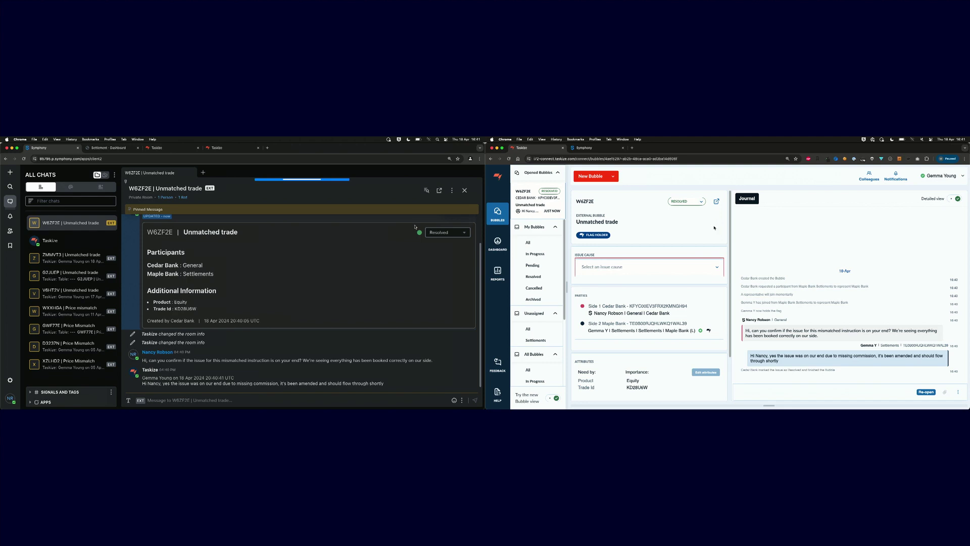
pyautogui.click(717, 267)
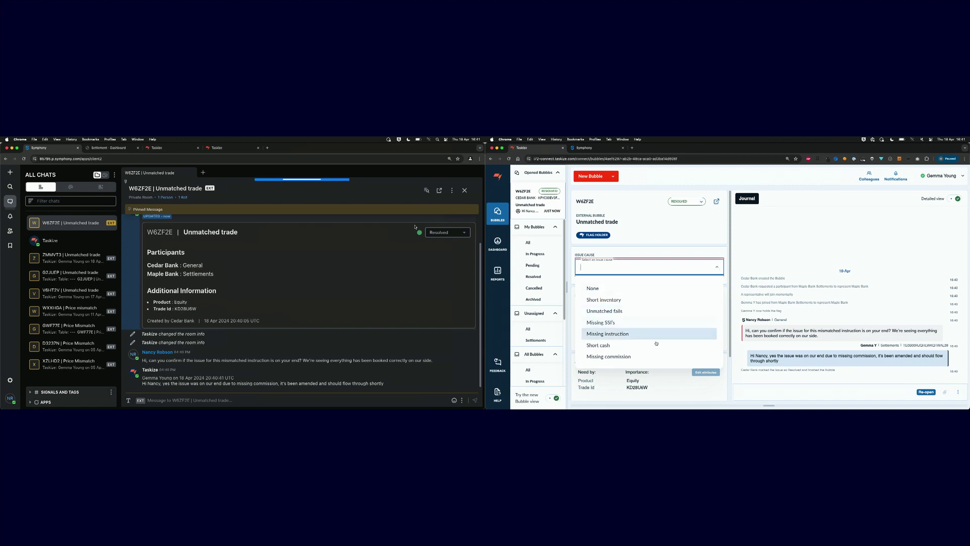
pyautogui.click(640, 360)
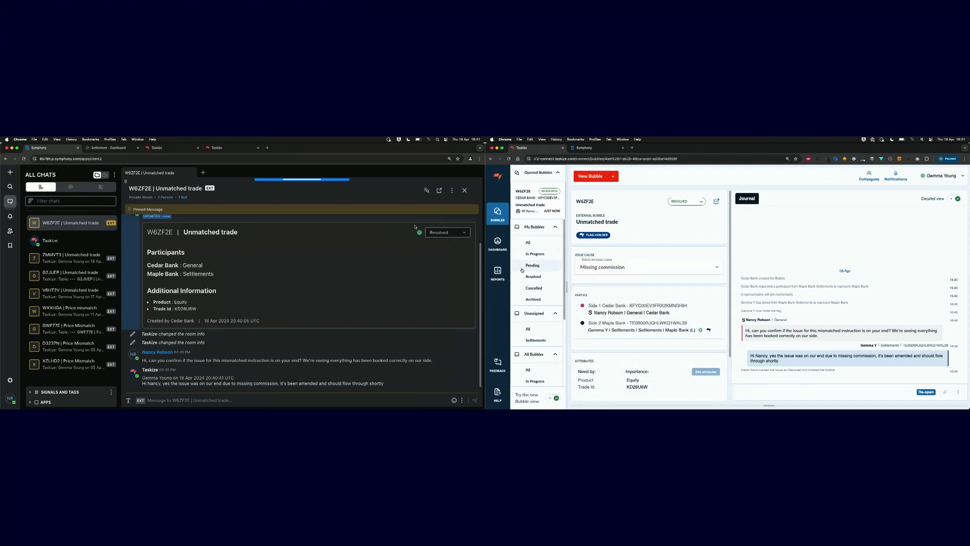
pyautogui.click(498, 273)
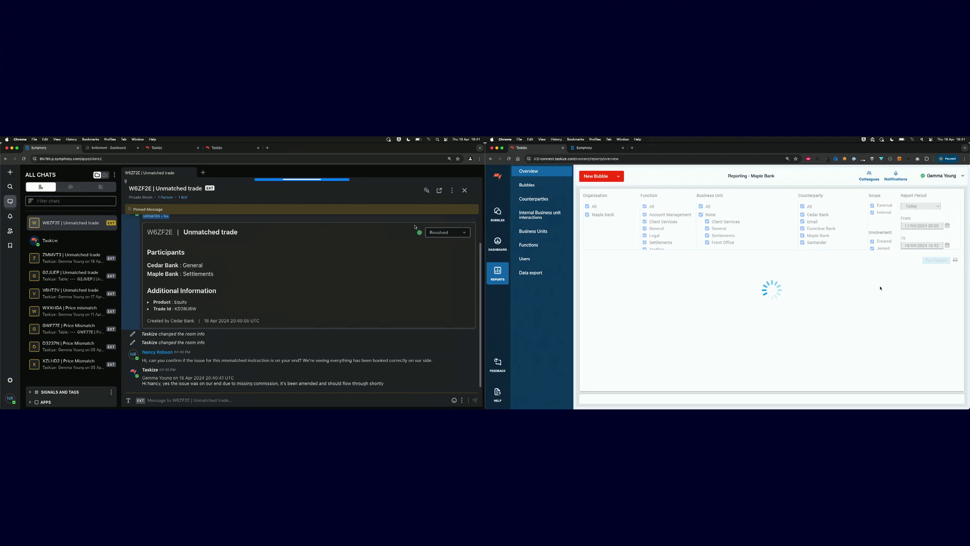
# Step: Scroll the Maple Bank dashboard down to the Issue Cause Breakdown, led by Missing commission at 40%
pyautogui.scroll(-5, 855, 294)
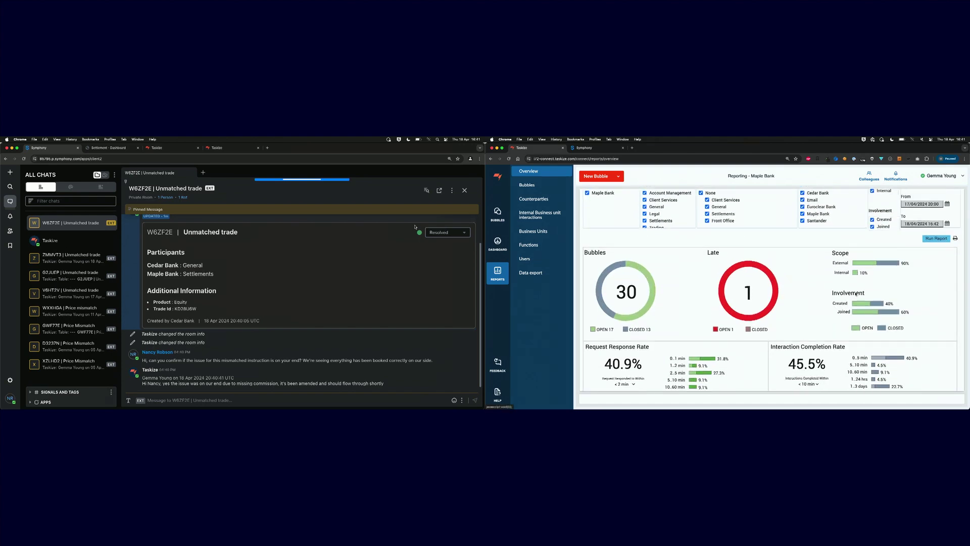
pyautogui.scroll(-2, 856, 292)
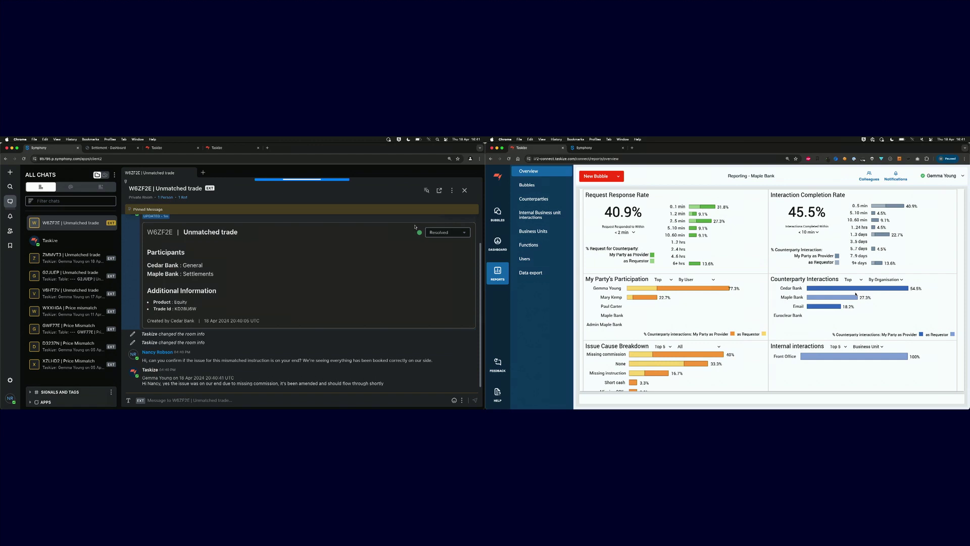
pyautogui.scroll(-1, 771, 346)
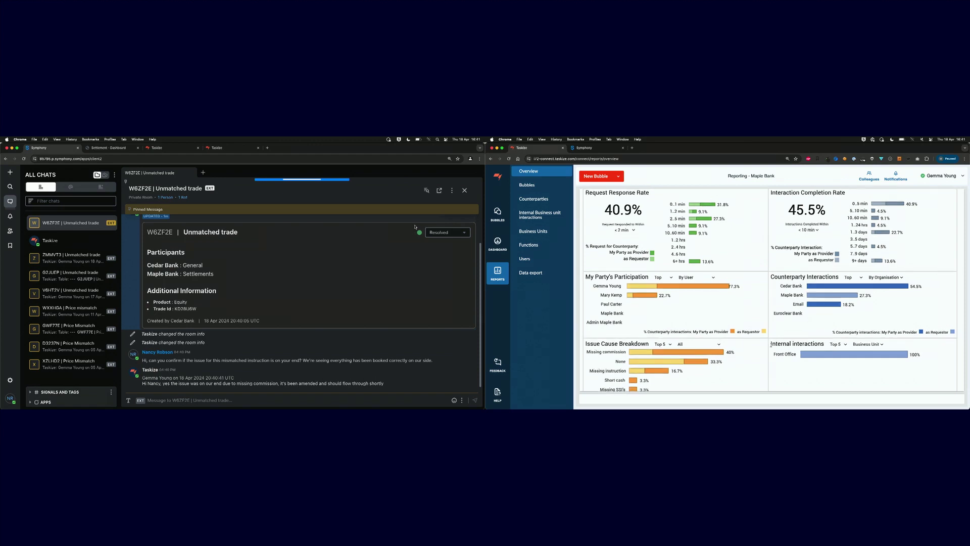